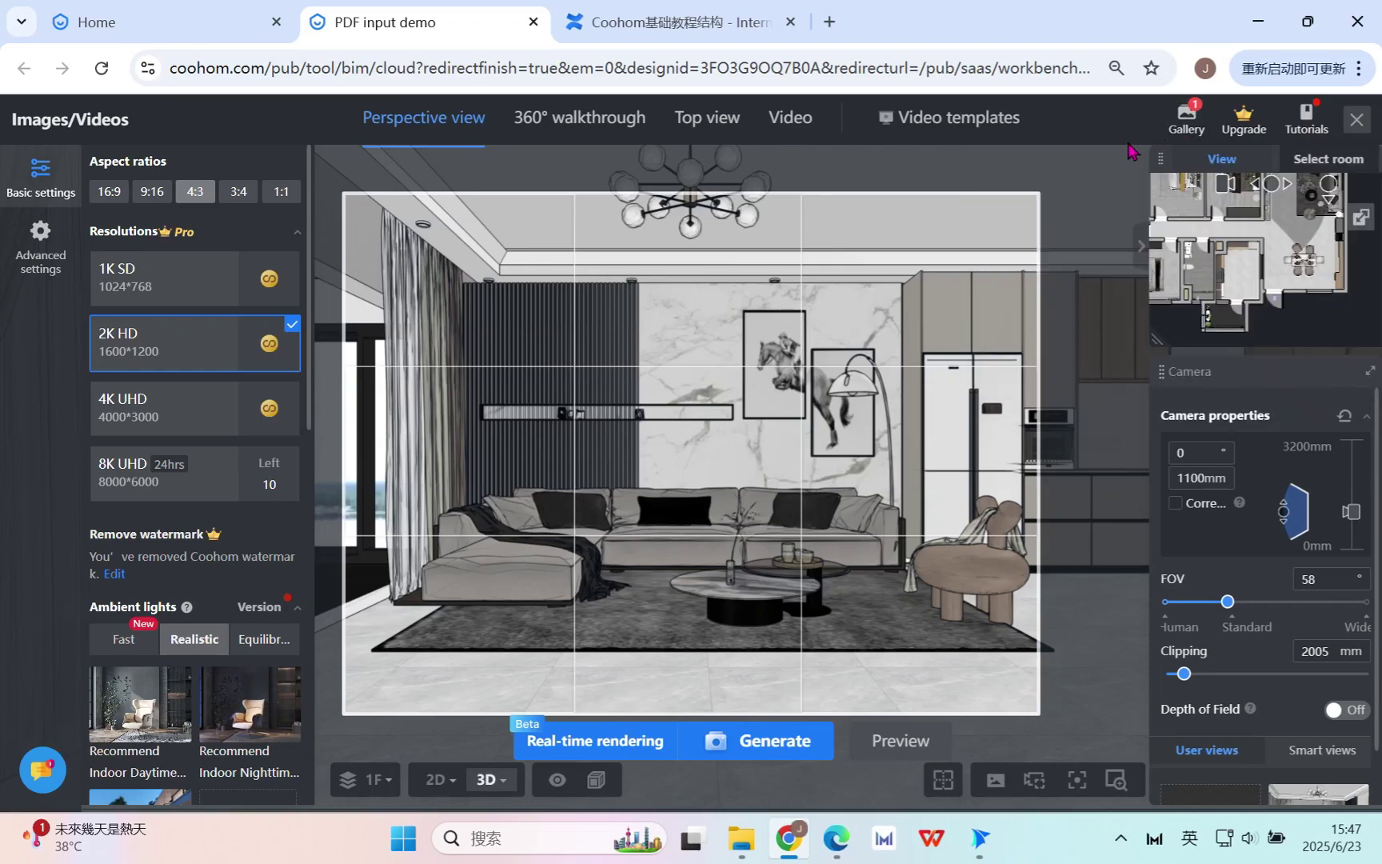
In the Gallery, select the 2K Living room render and copy its share link
click(1186, 120)
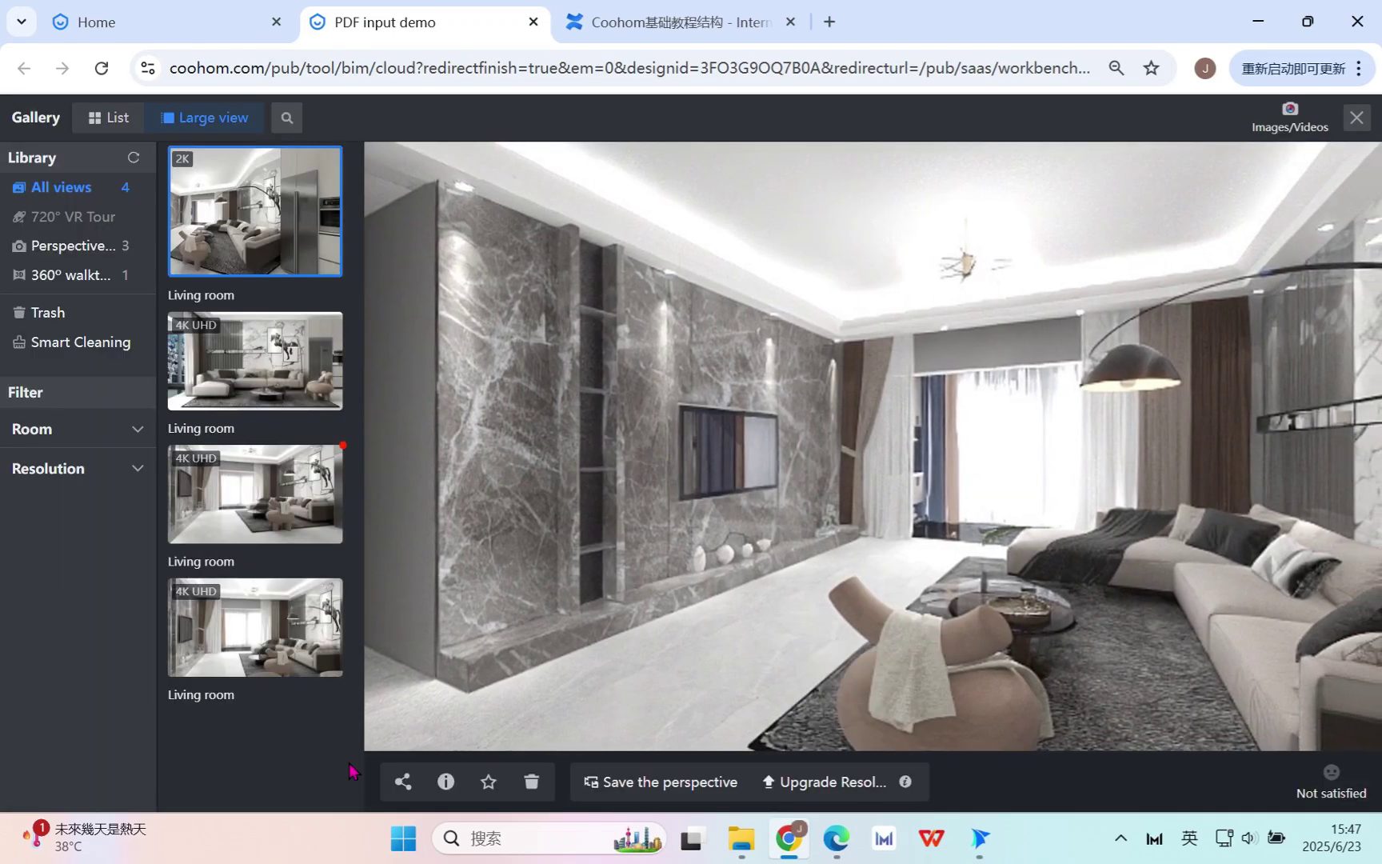
click(256, 360)
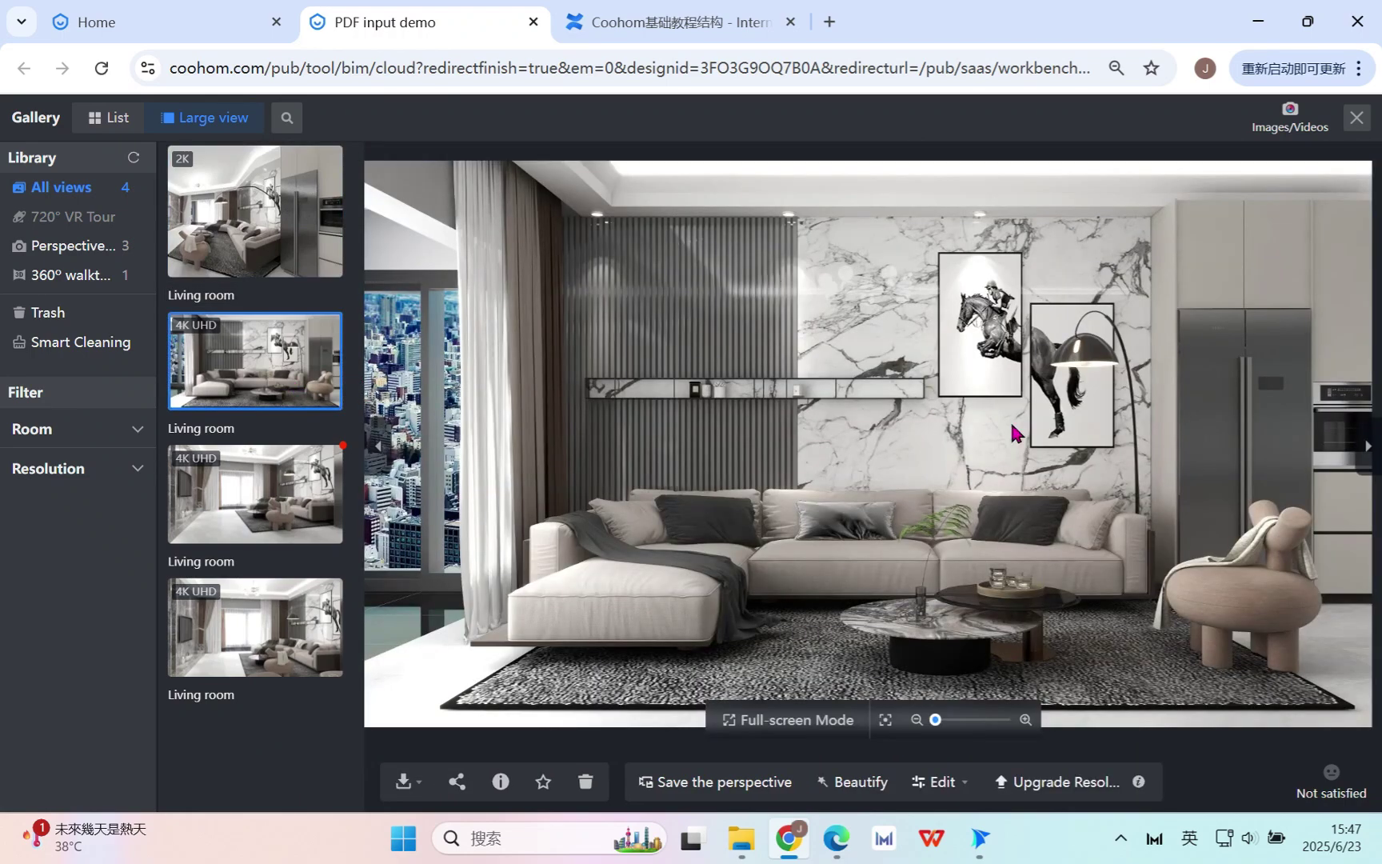
mouse_move(406, 770)
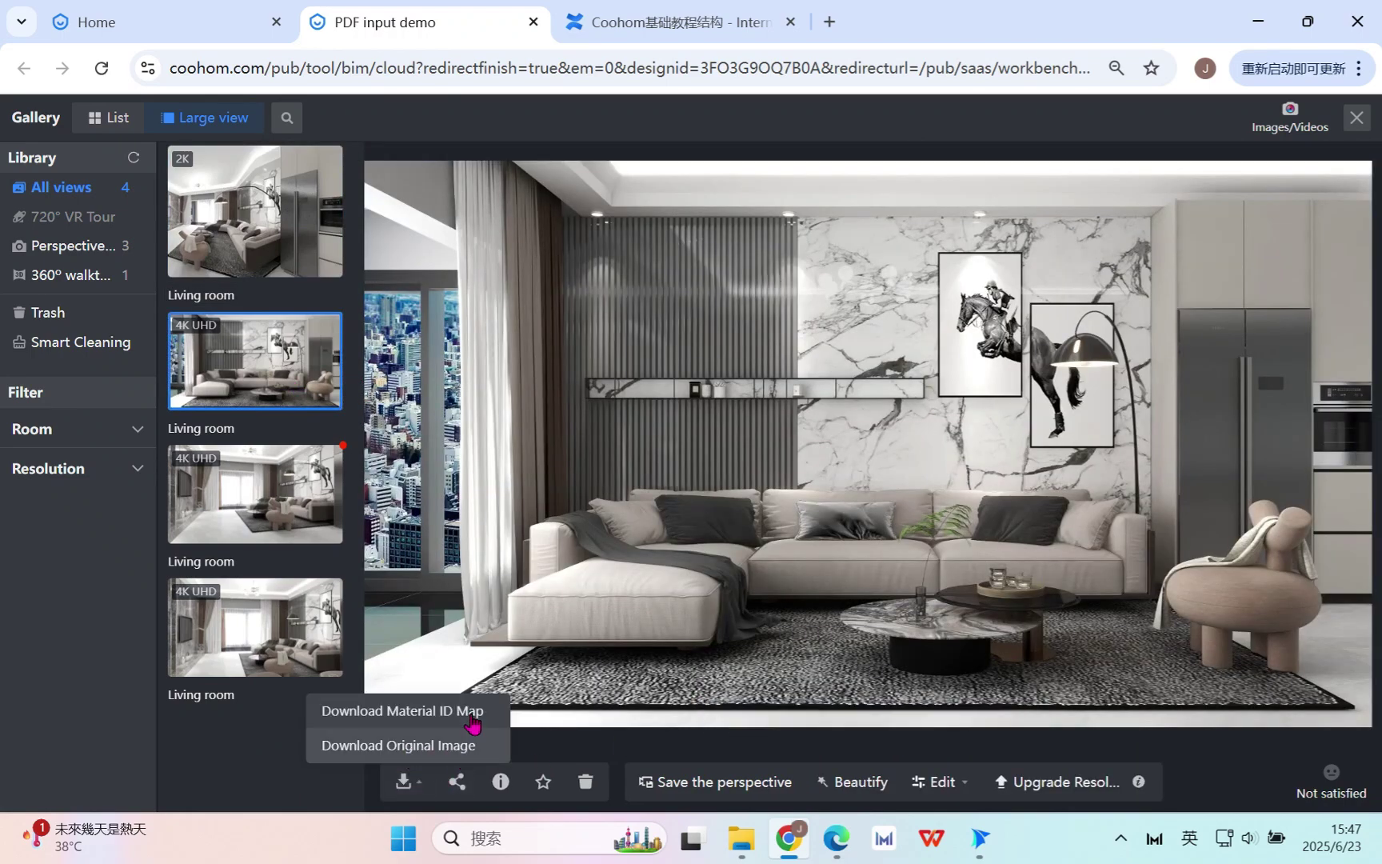
click(239, 248)
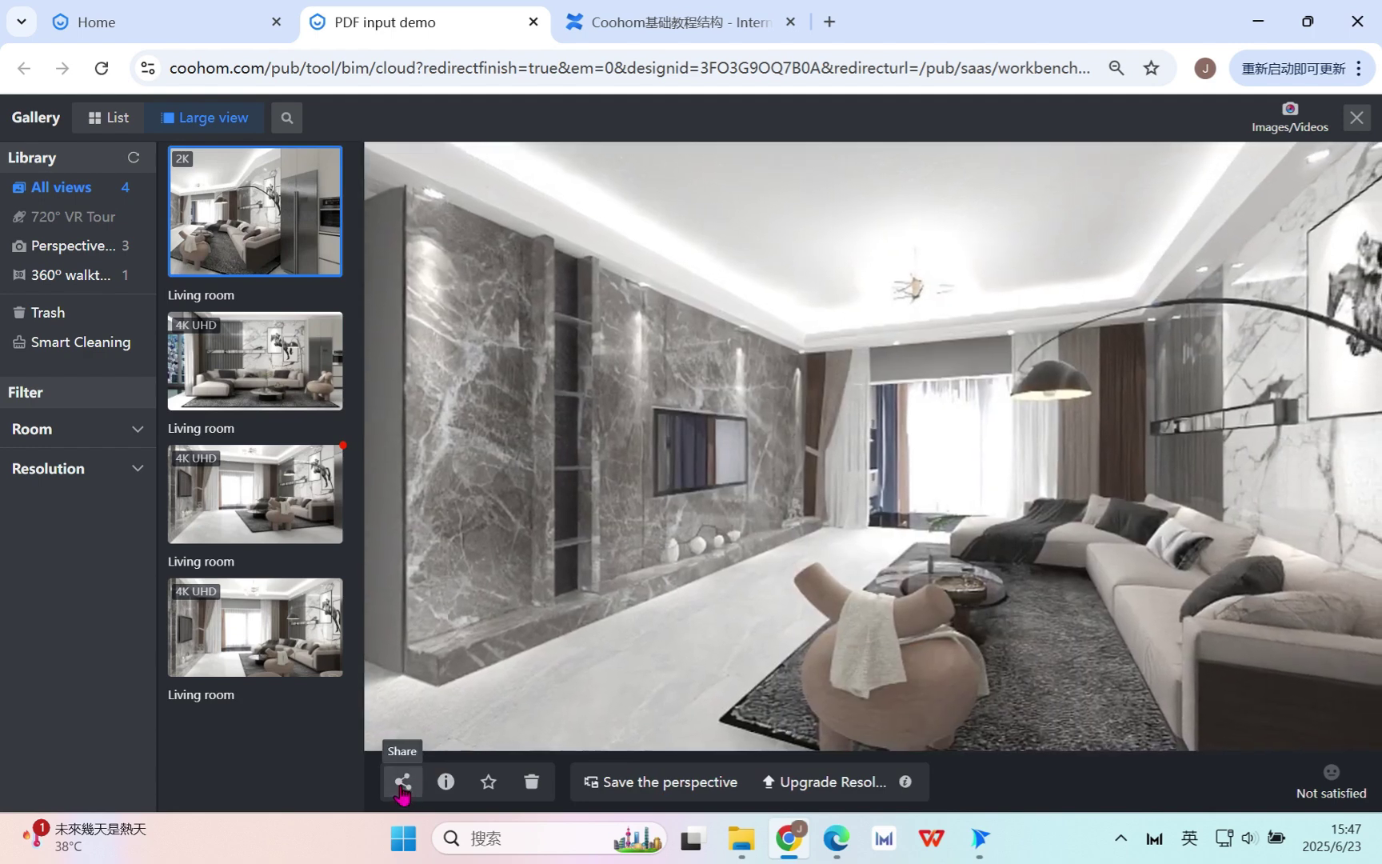
click(402, 784)
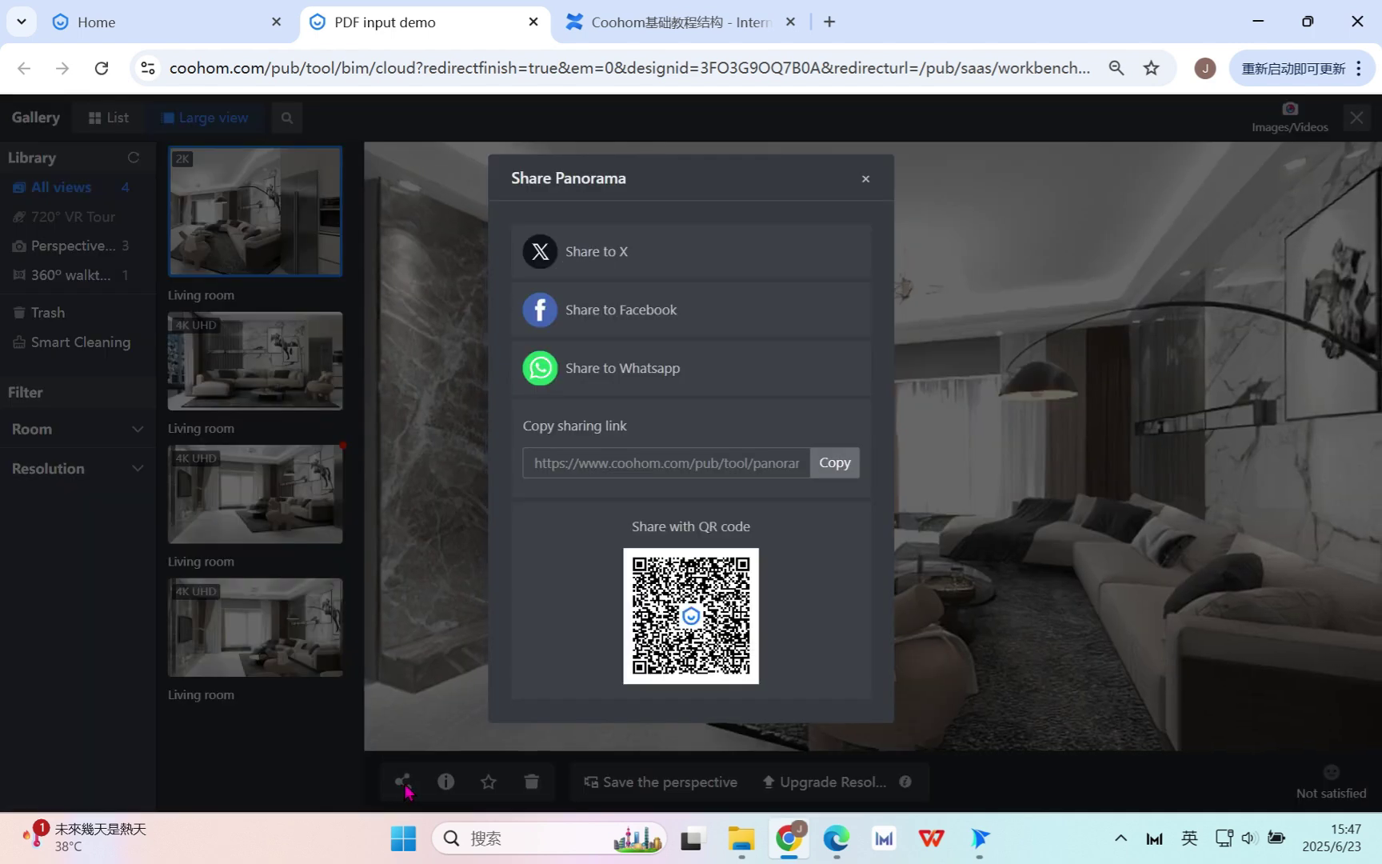
click(832, 472)
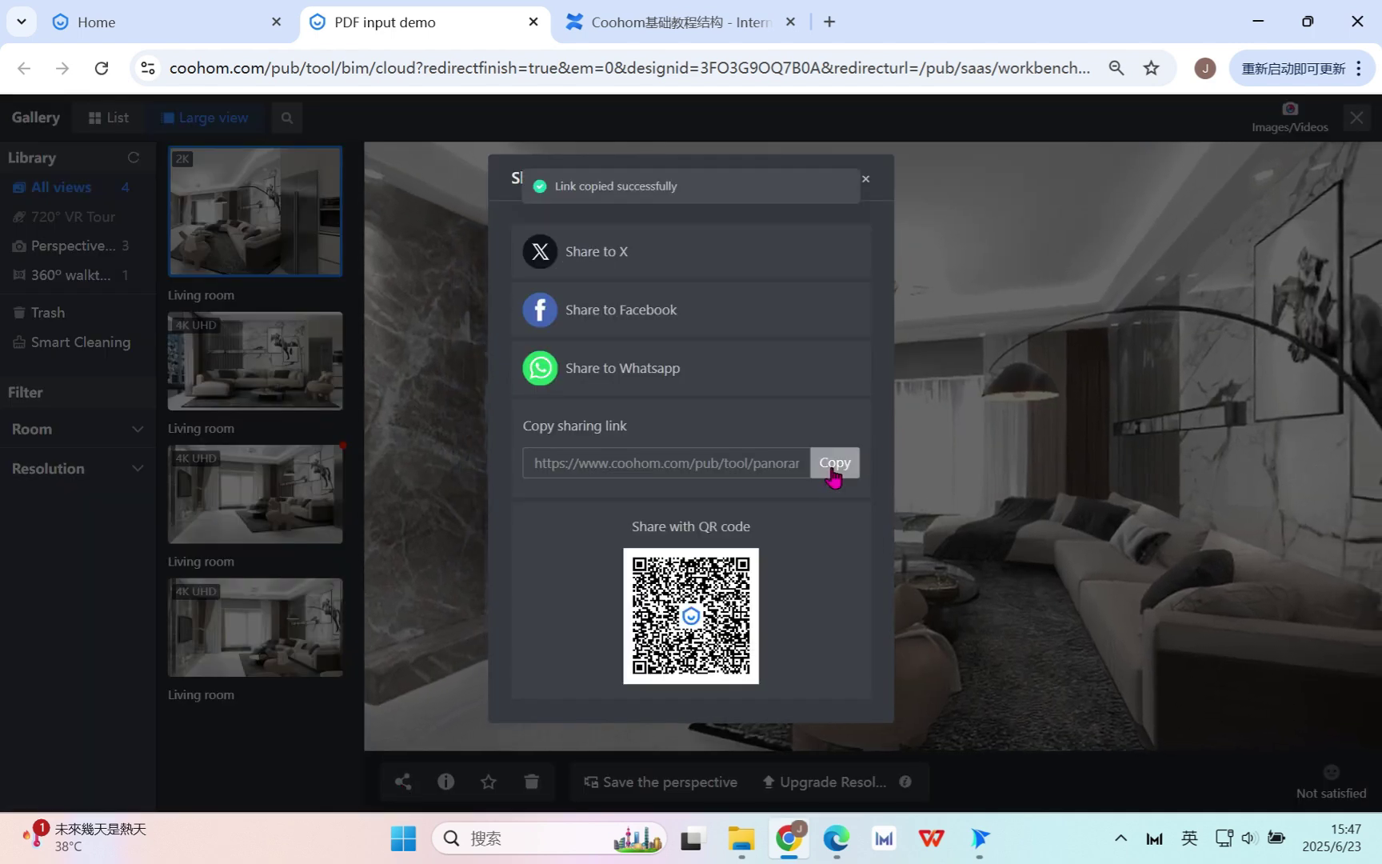
click(869, 180)
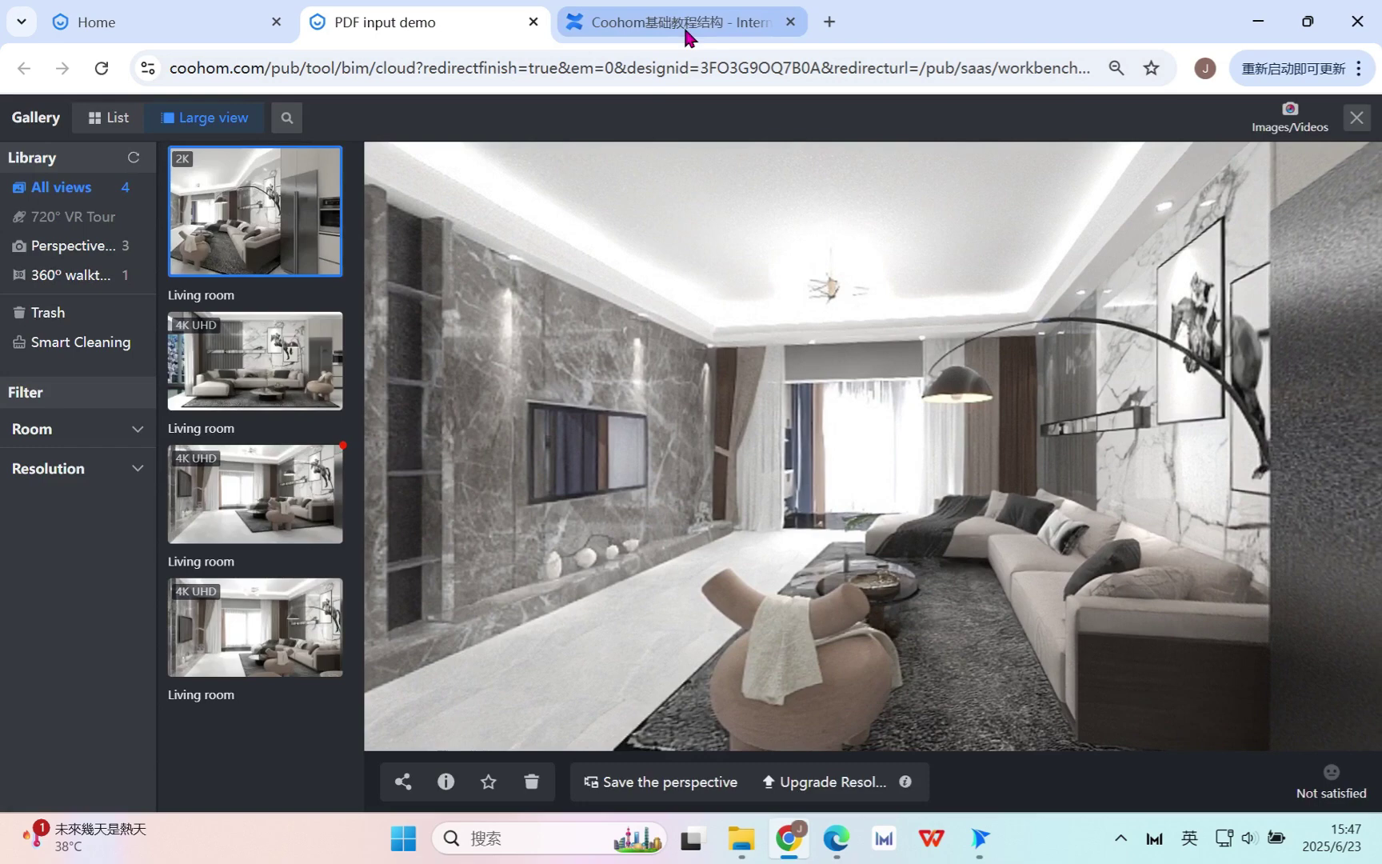
click(1359, 120)
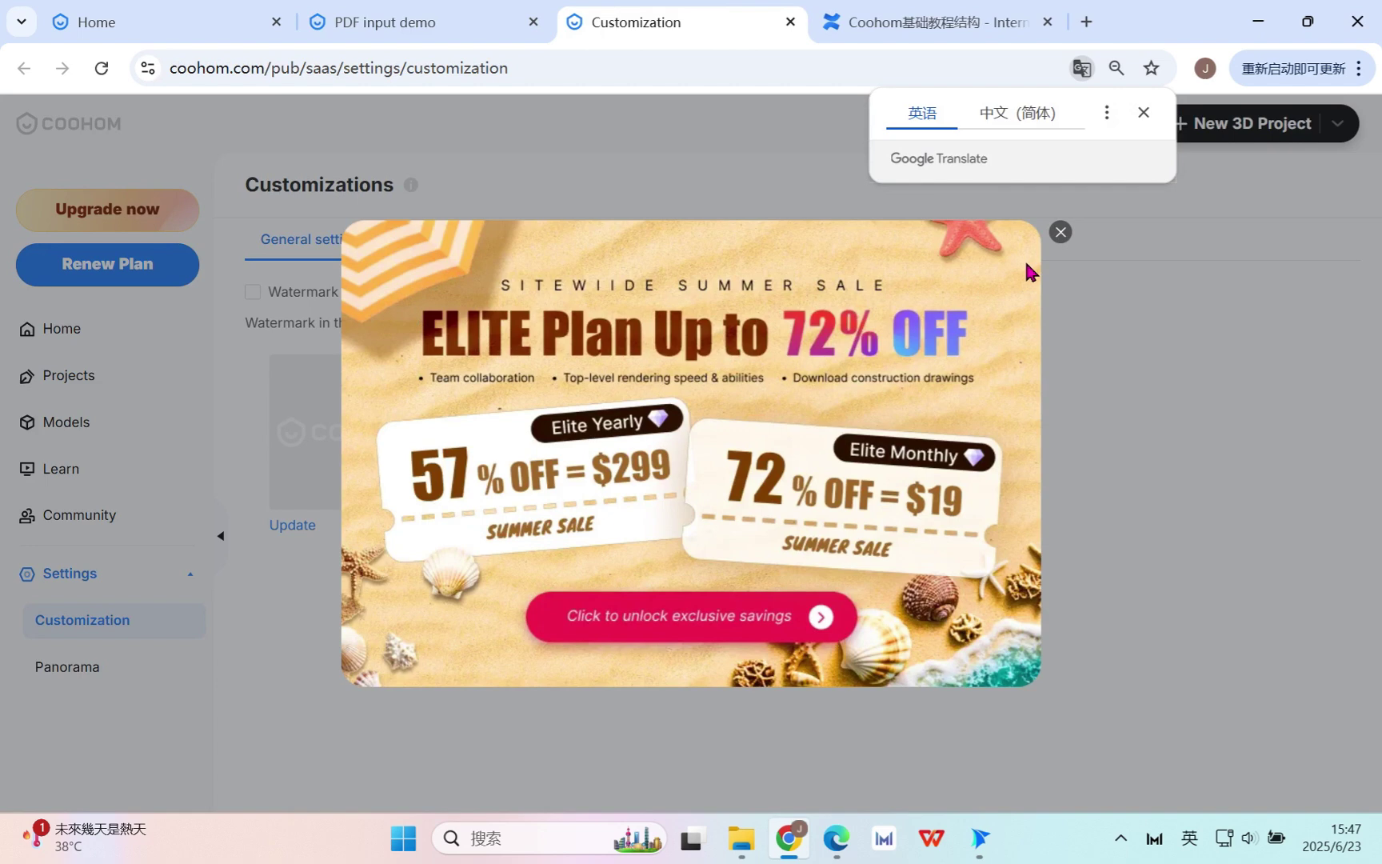
click(1060, 233)
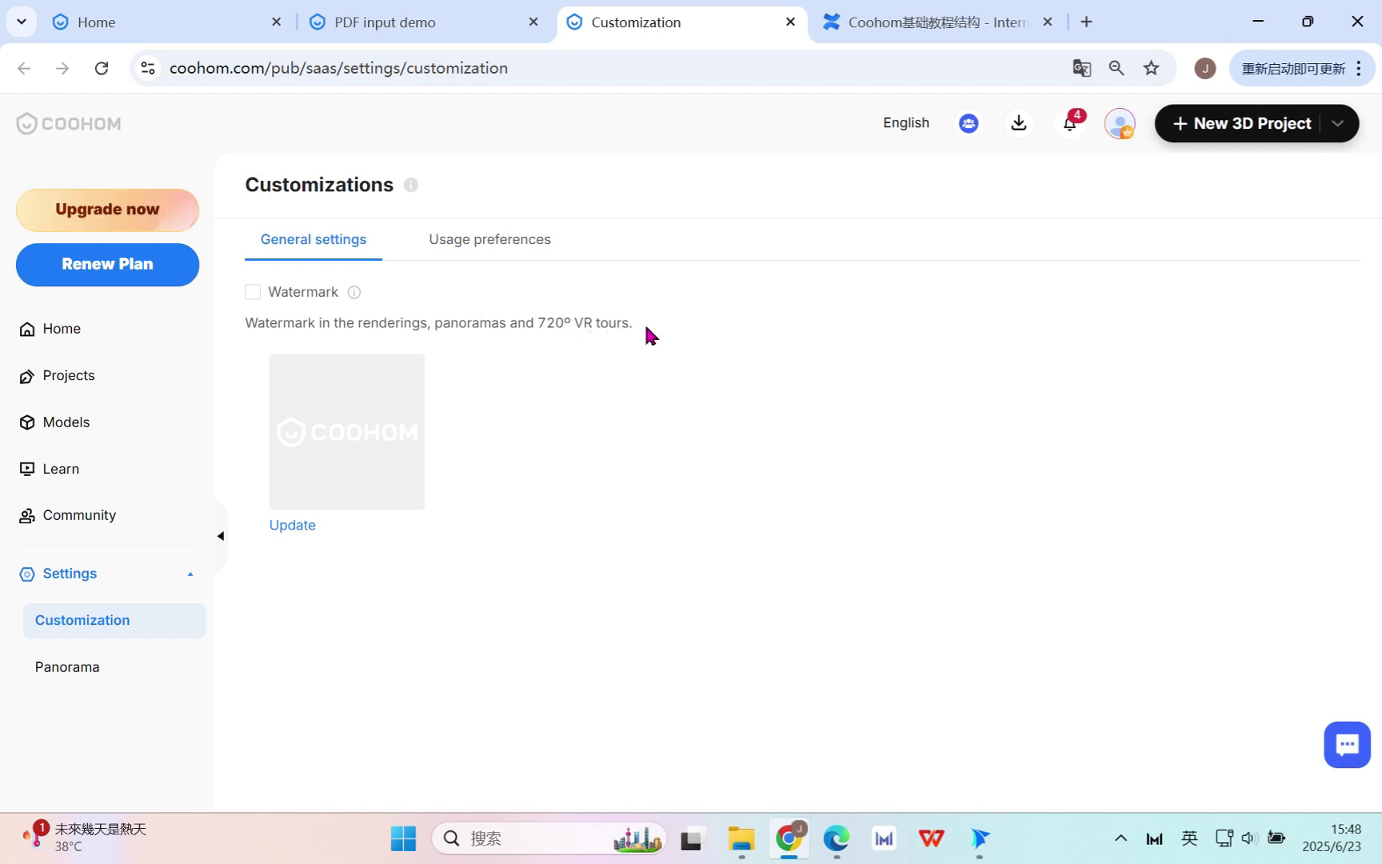
click(296, 525)
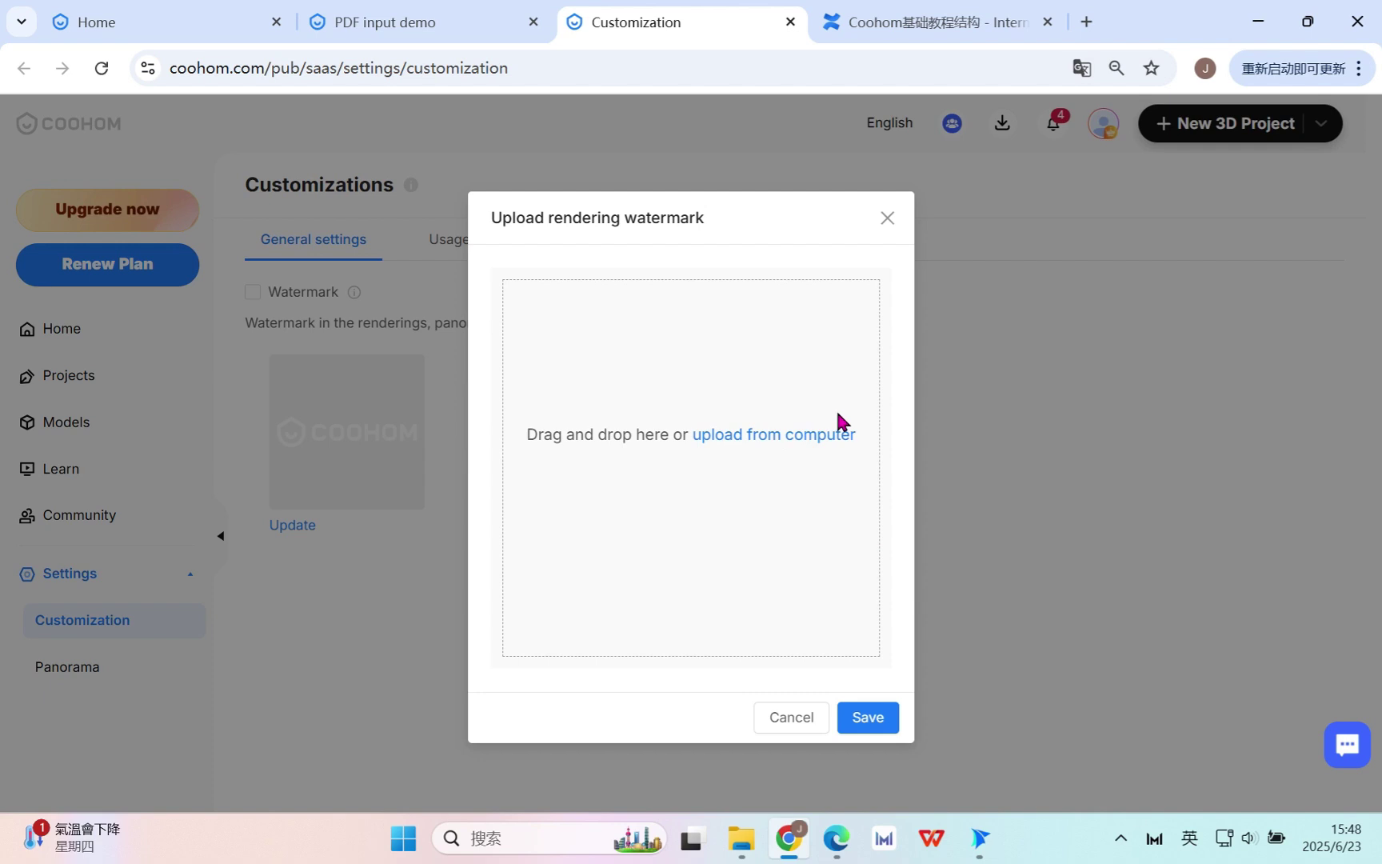
click(887, 219)
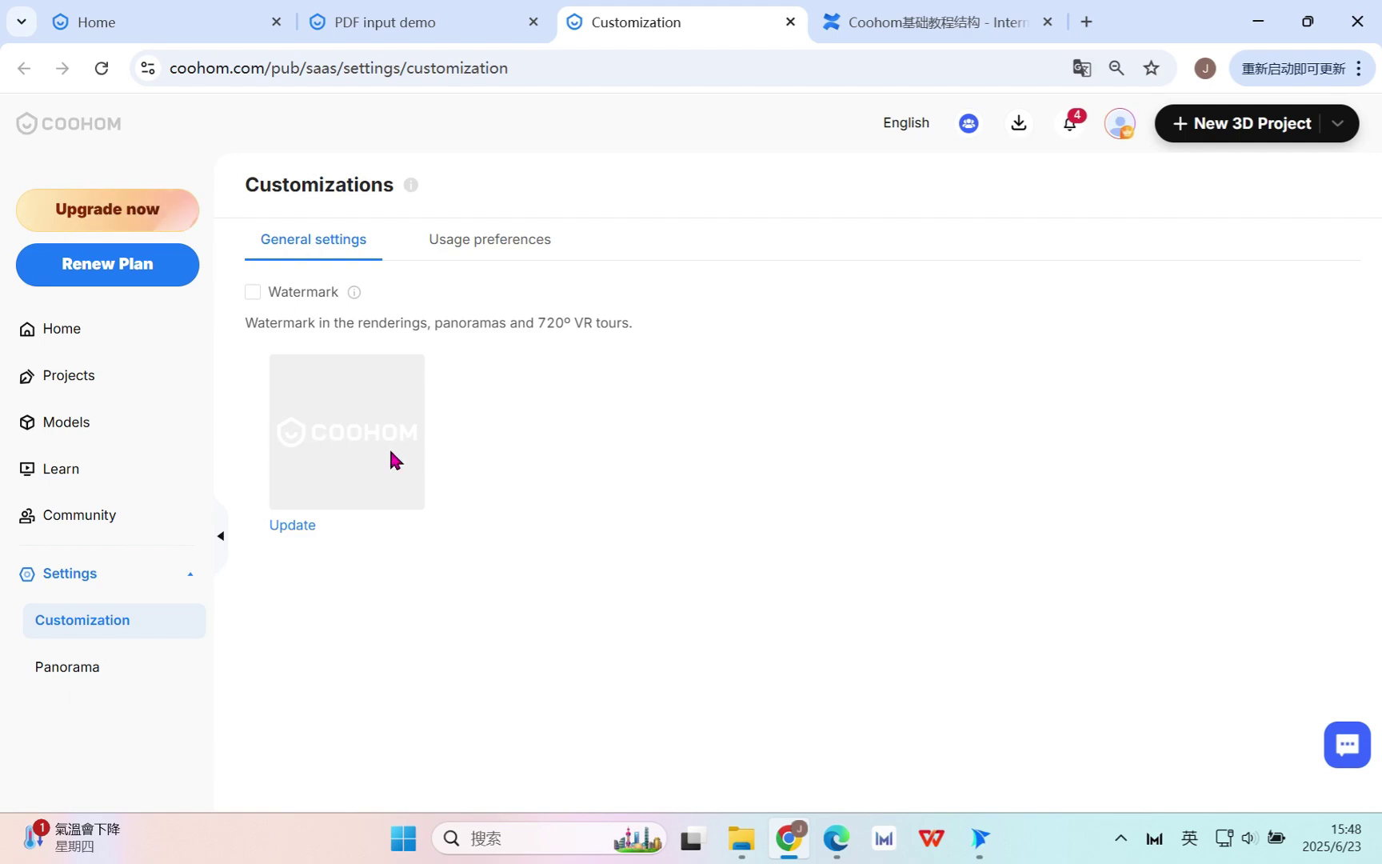
Return from rendering to the PDF input demo 3D design and save the project
key(ctrl+shift+Tab)
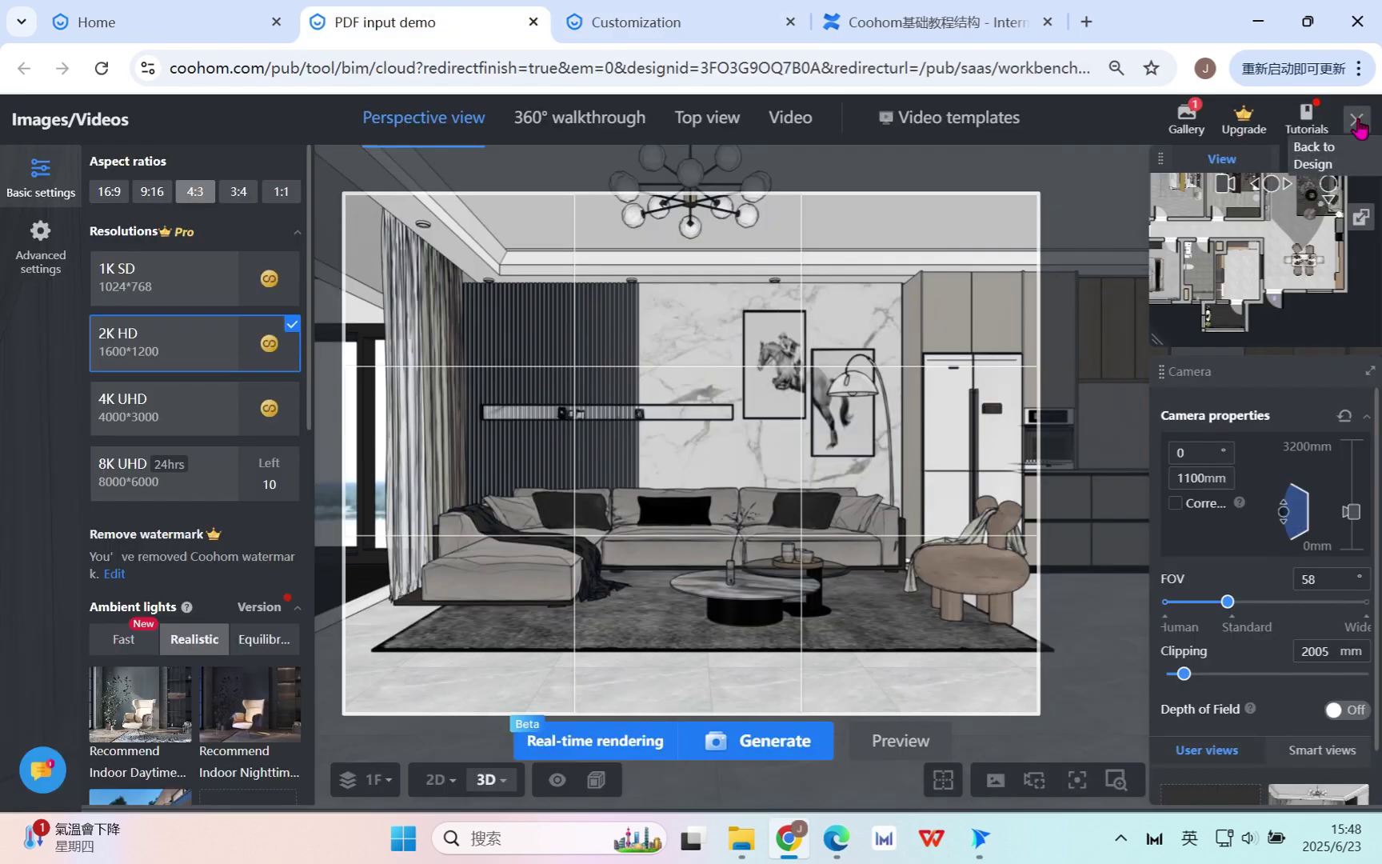
click(1357, 121)
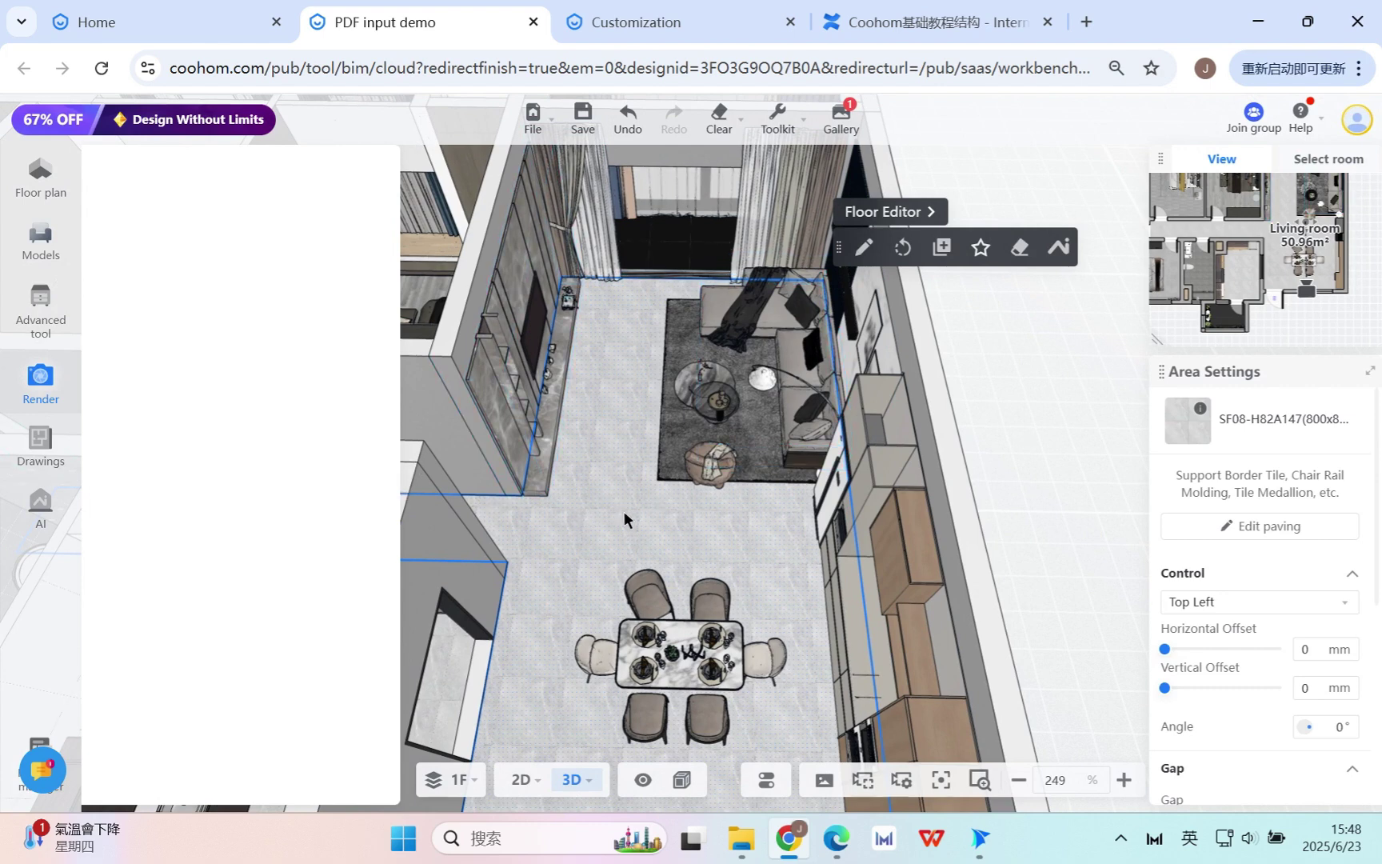
click(532, 128)
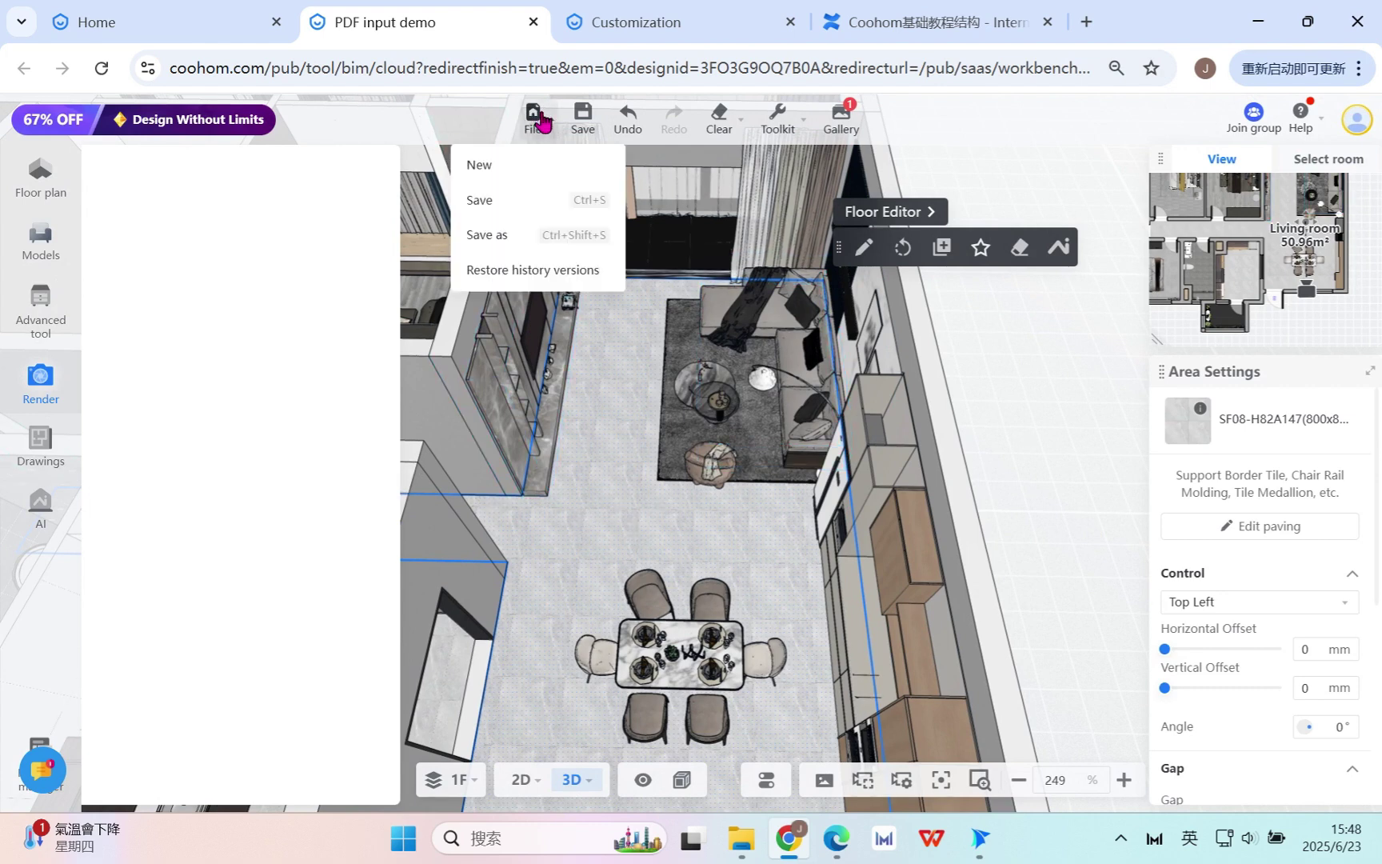
click(507, 200)
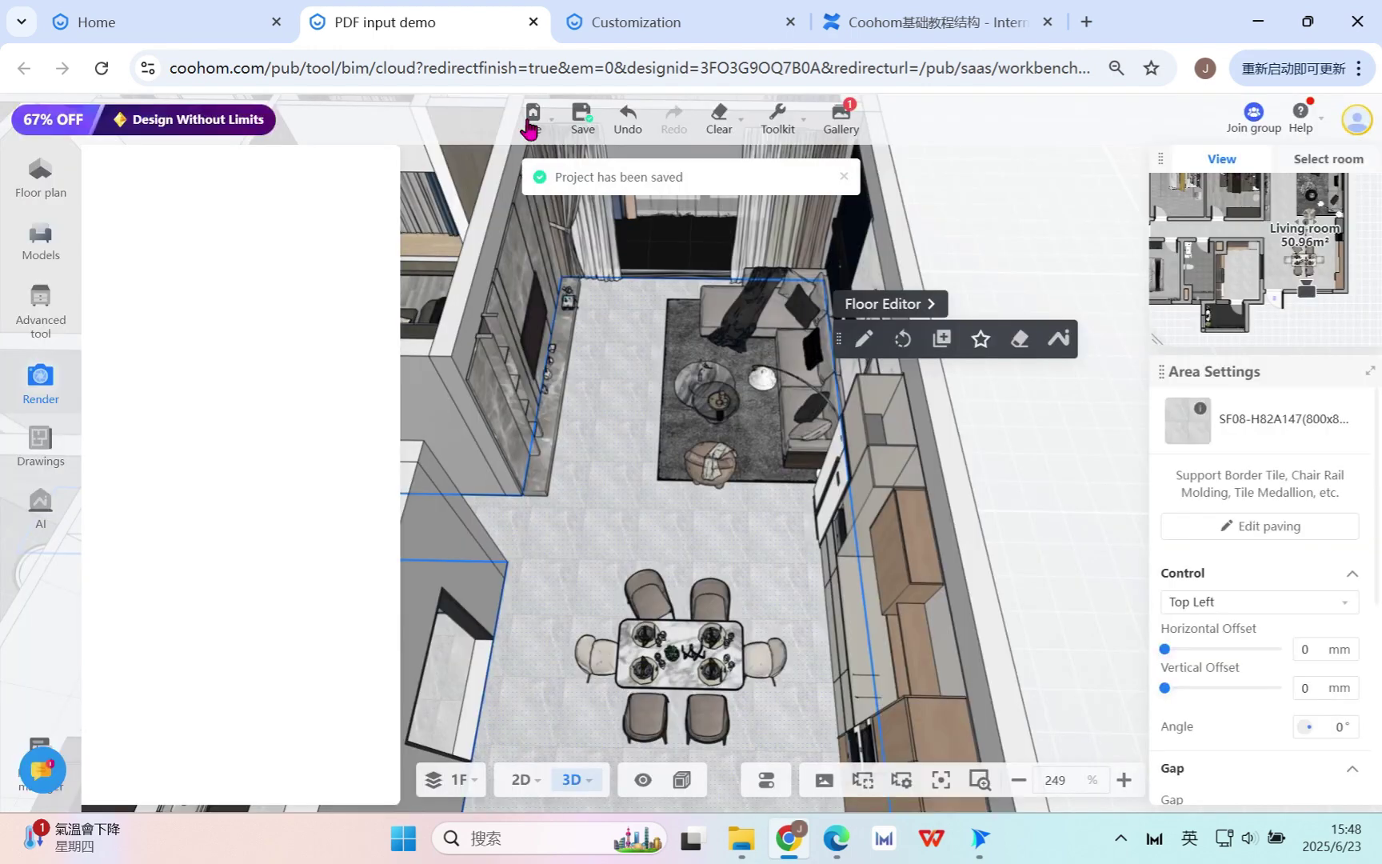
Start a Save as copy, cancel it, and reopen the File menu
click(533, 116)
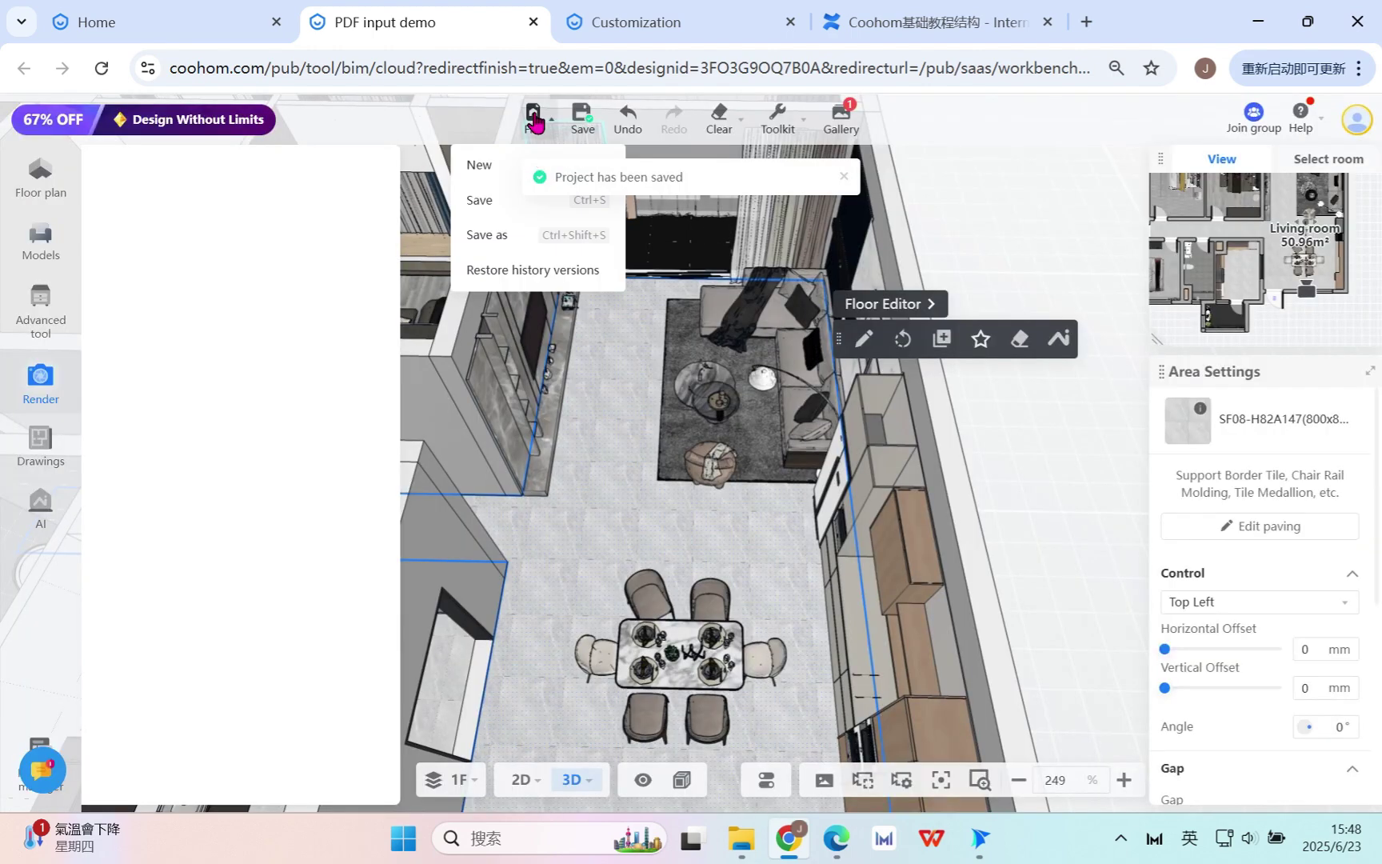
click(488, 235)
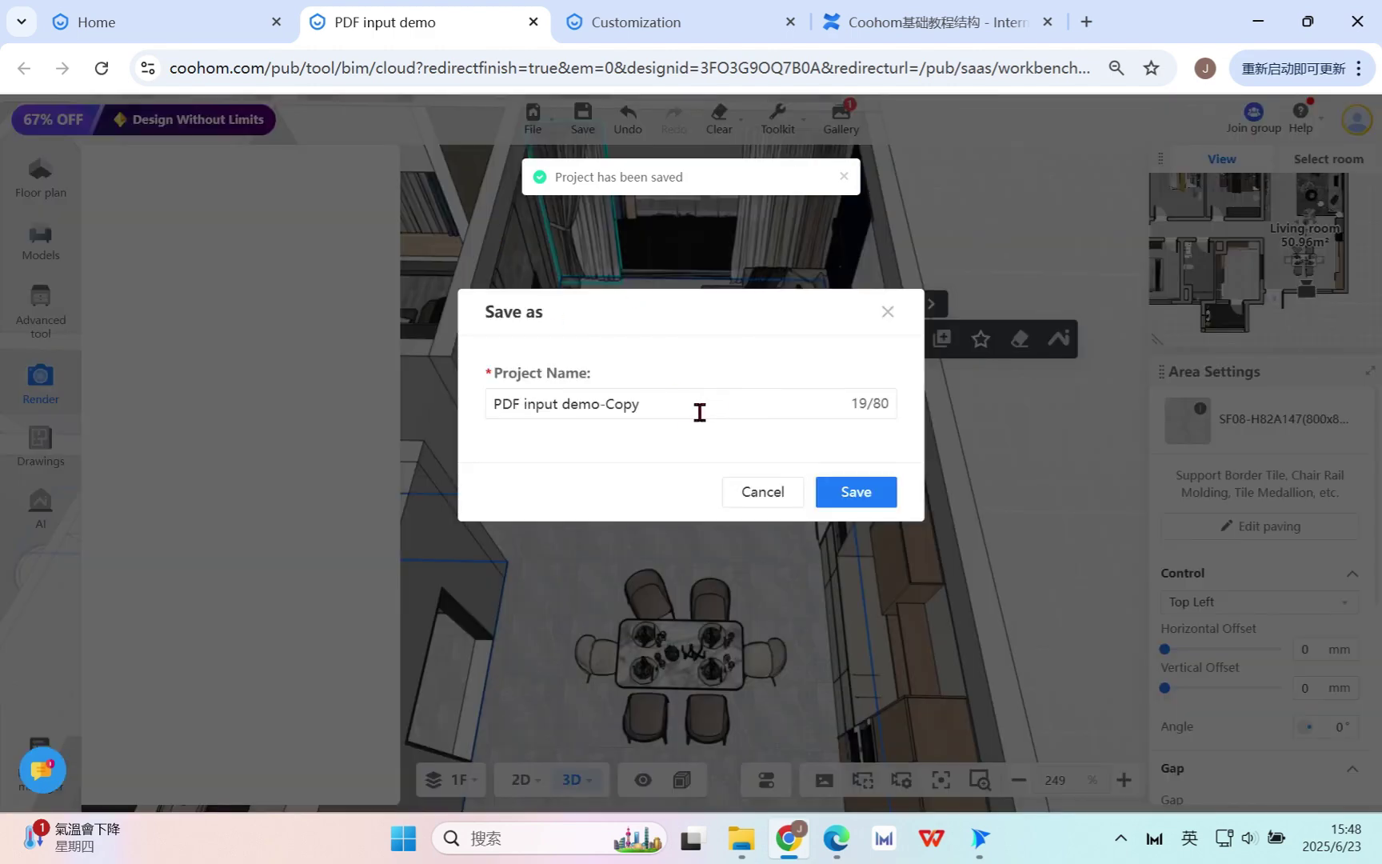
click(890, 314)
click(530, 124)
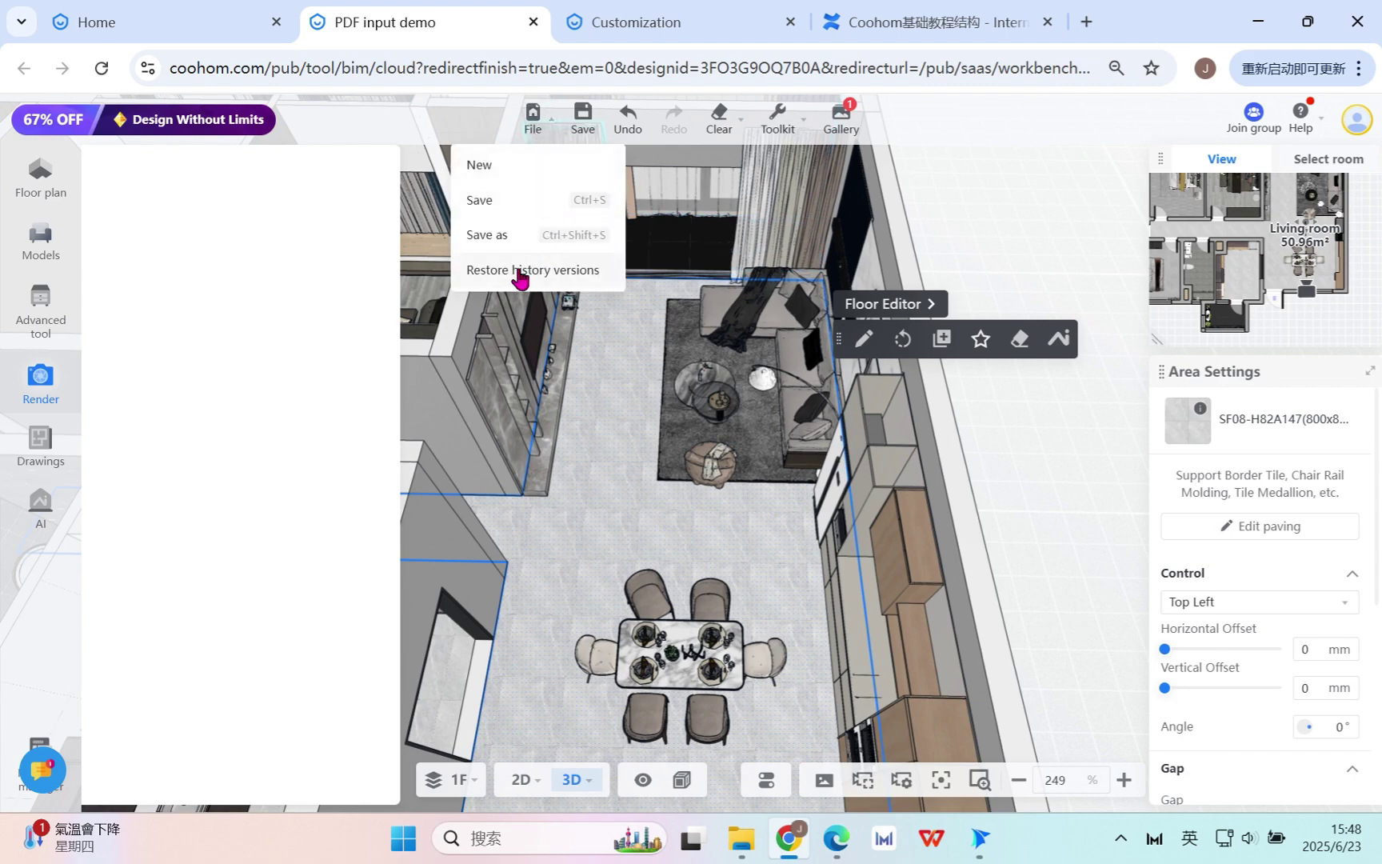
click(553, 279)
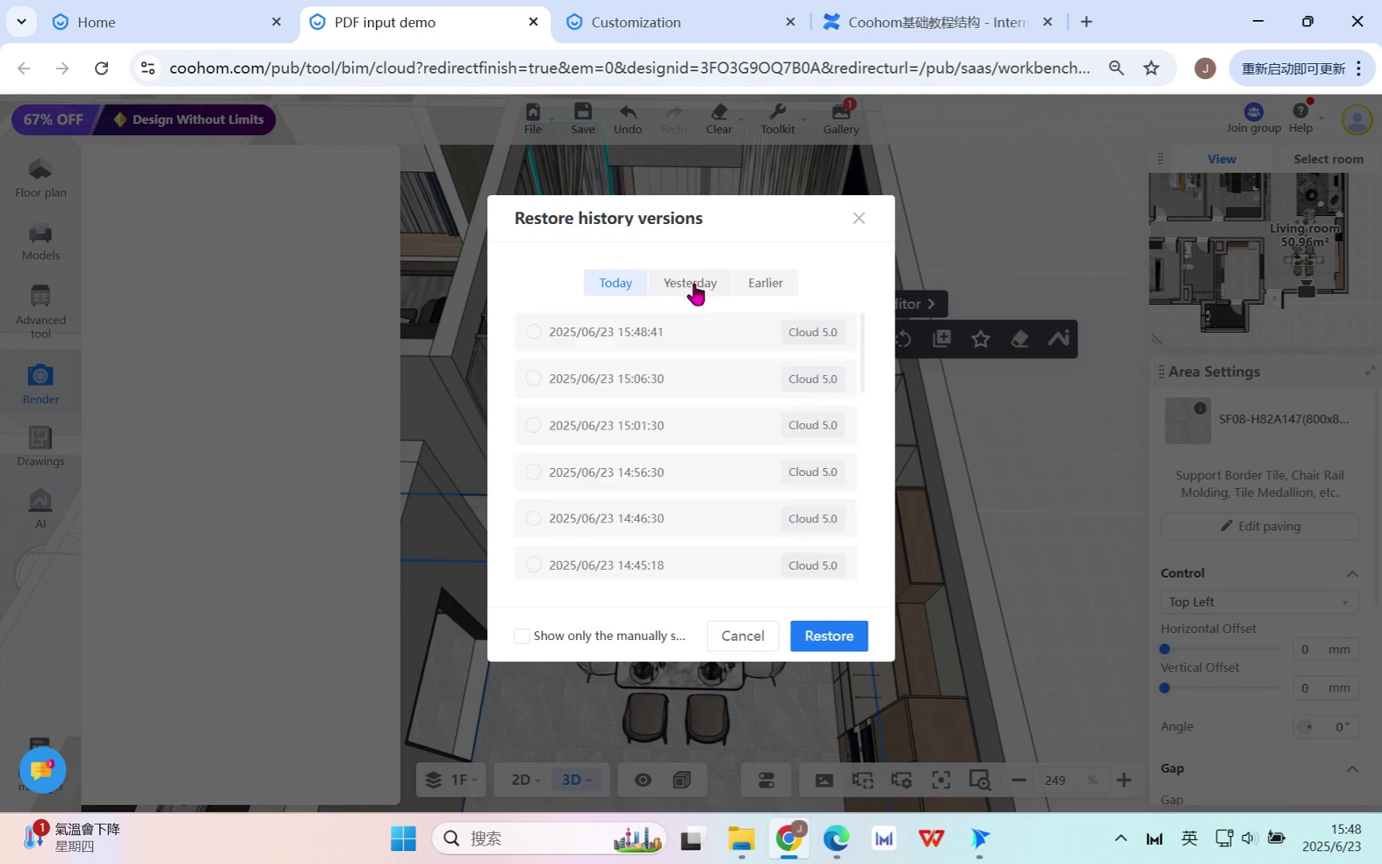
scroll(628, 366, down, 7)
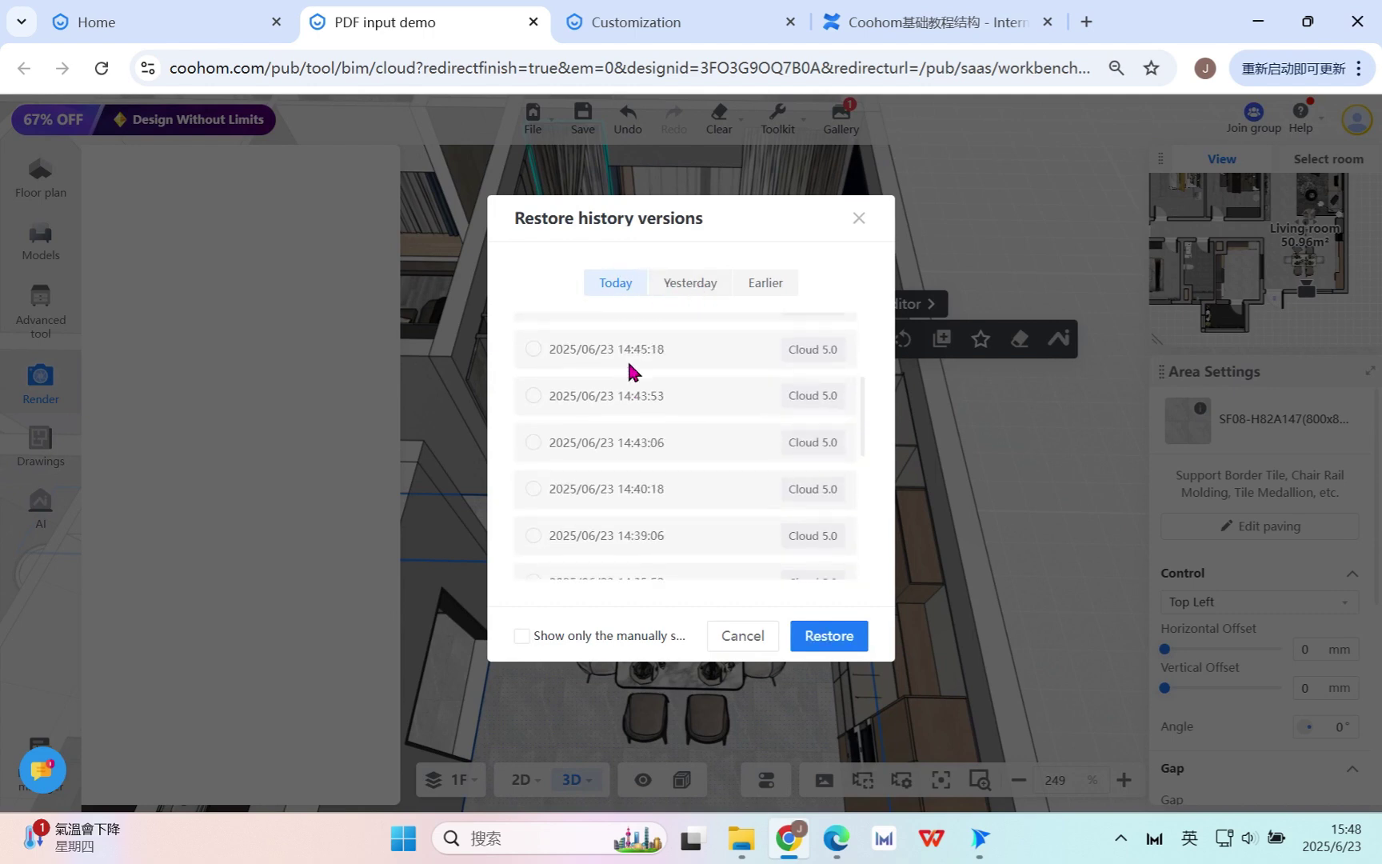
click(628, 352)
scroll(629, 369, down, 2)
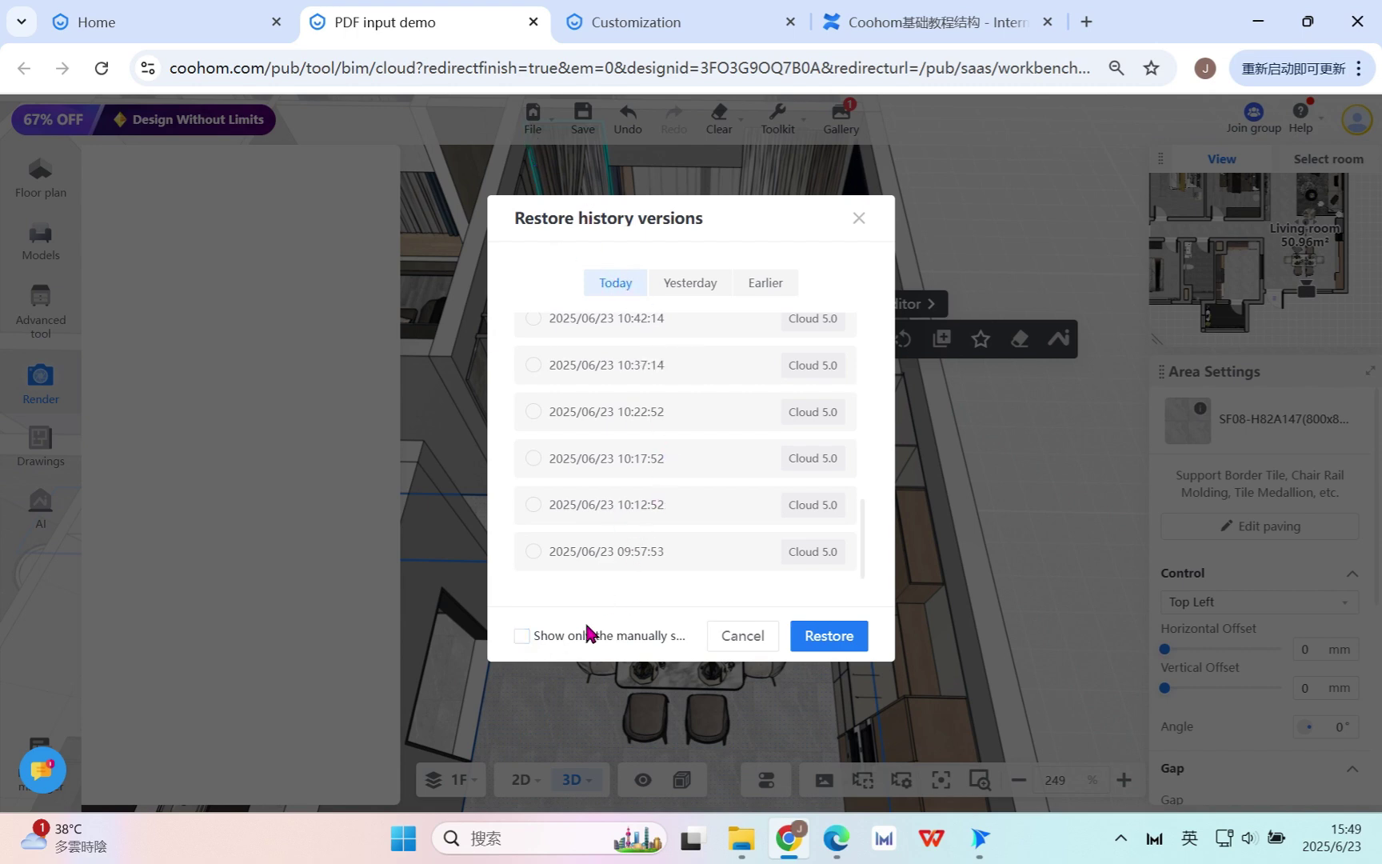
click(528, 642)
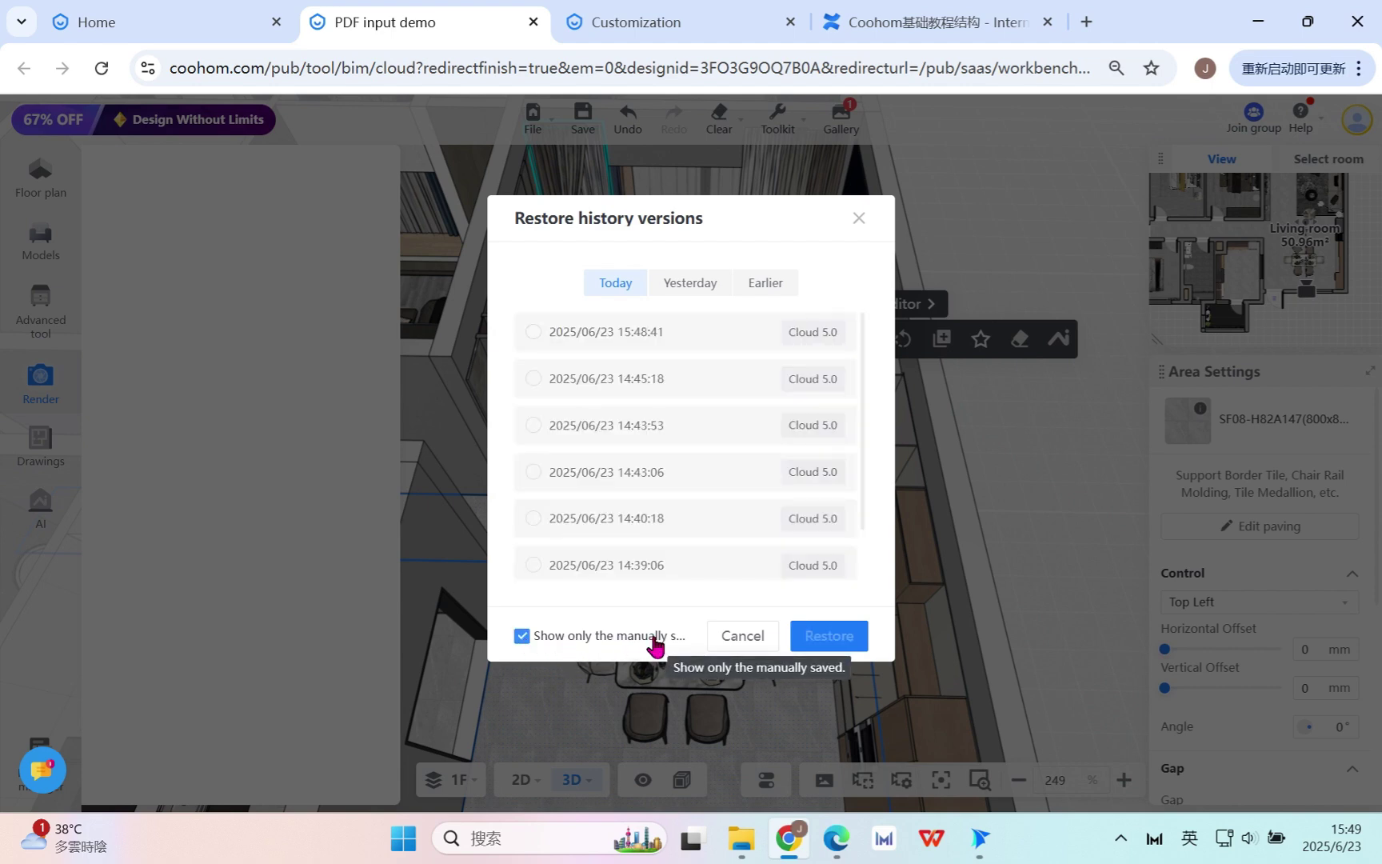
click(701, 297)
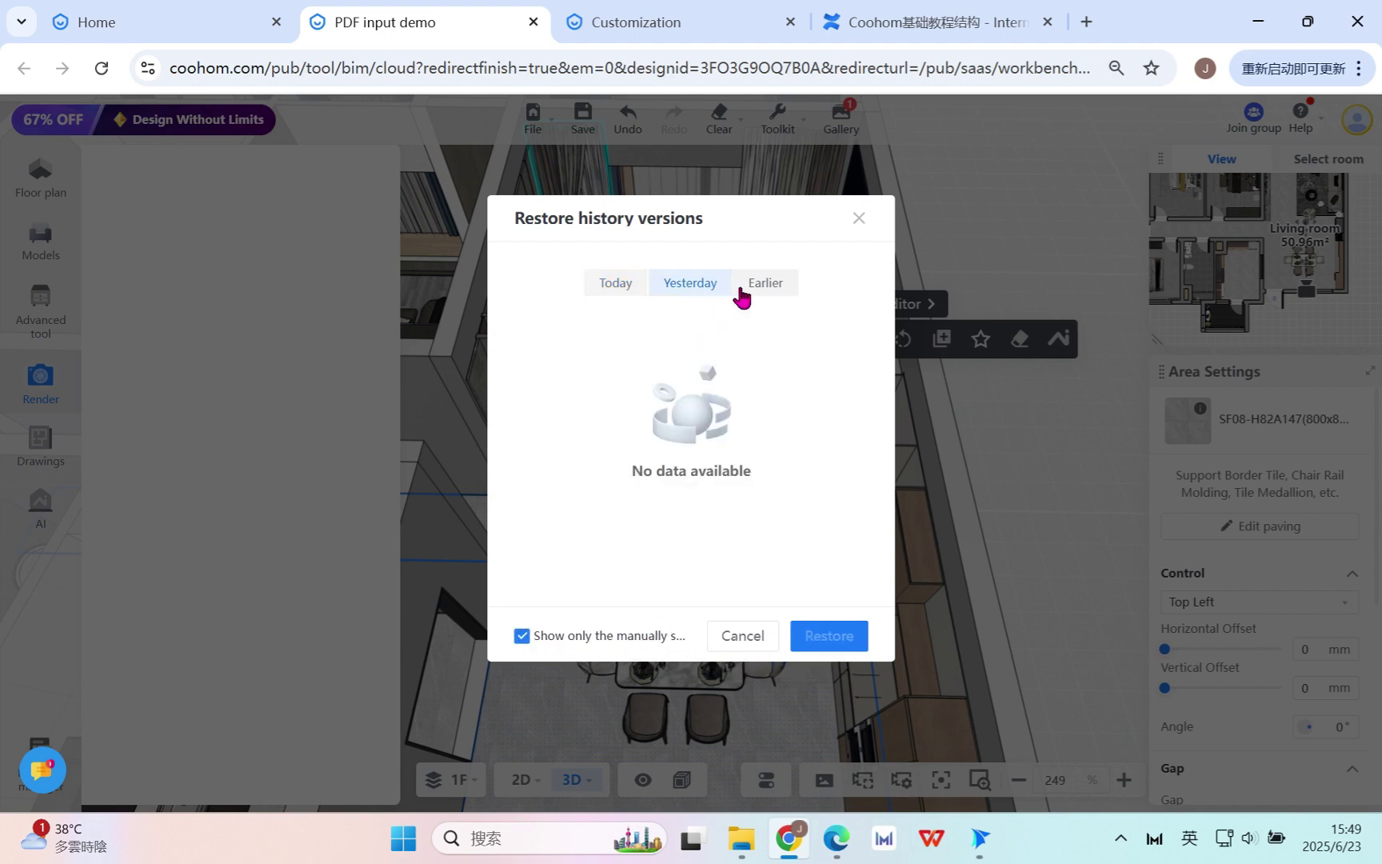
click(780, 296)
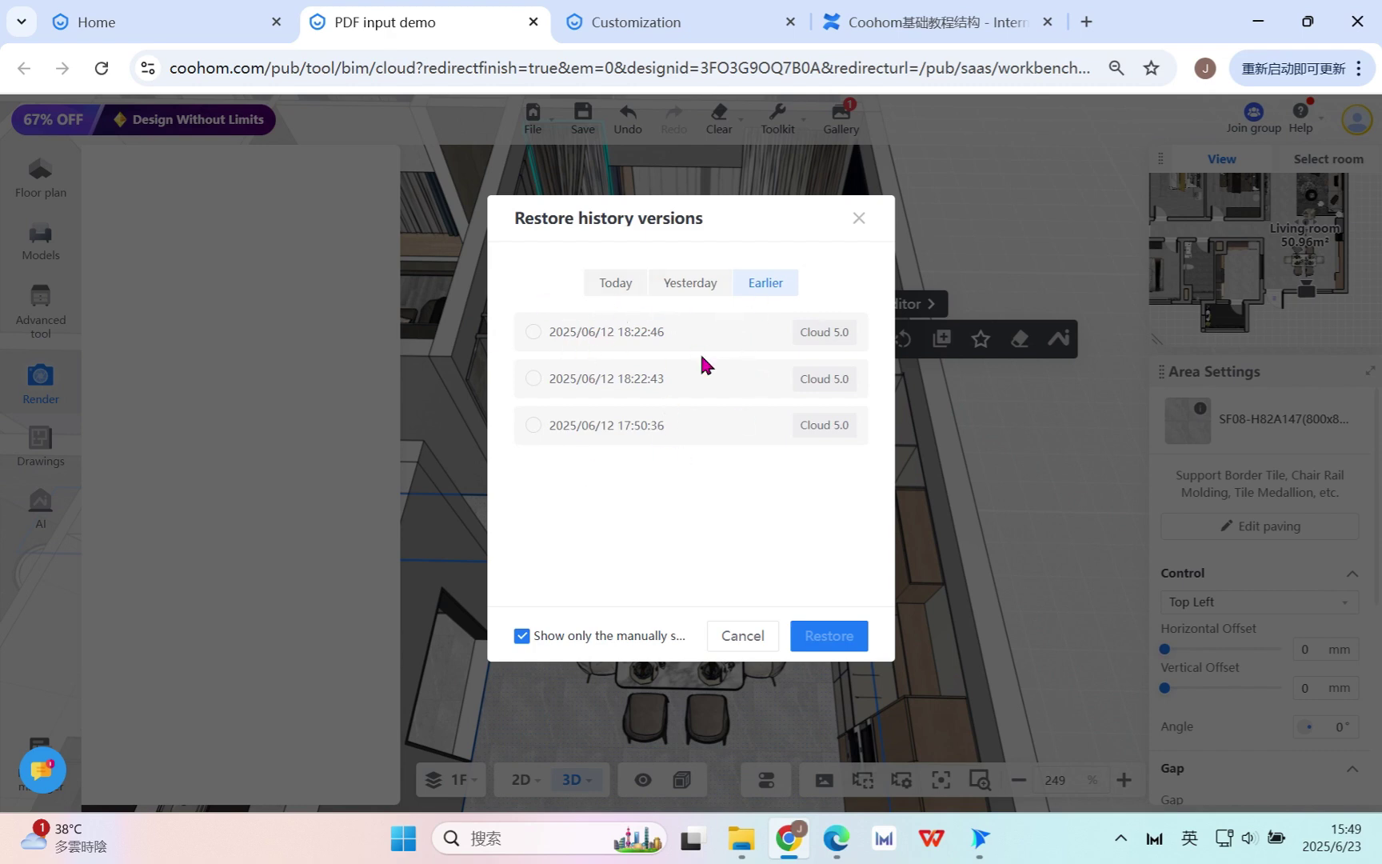
click(859, 220)
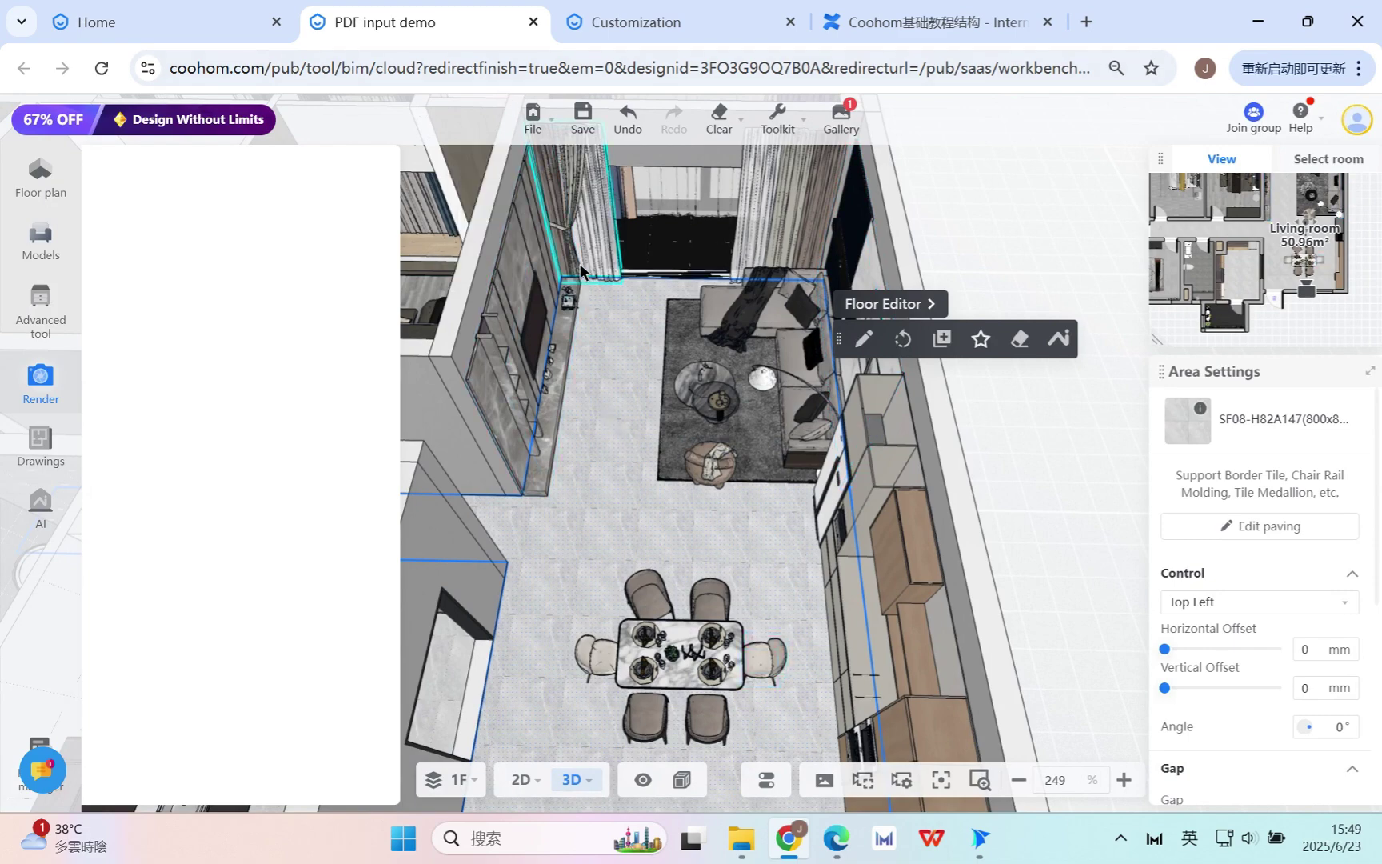
Go from the home page to all projects and open the PDF input demo card's '...' menu
click(148, 23)
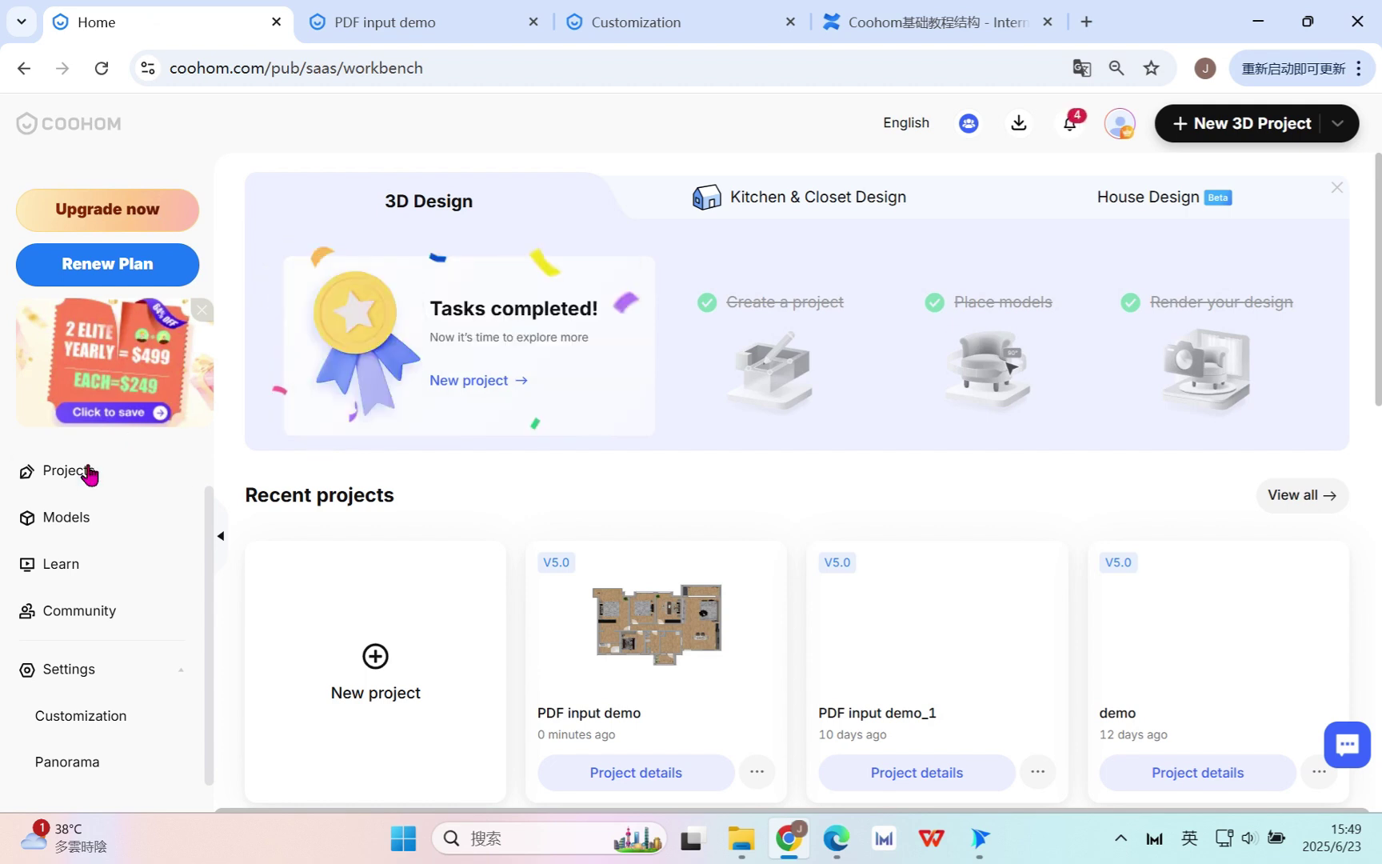
click(90, 475)
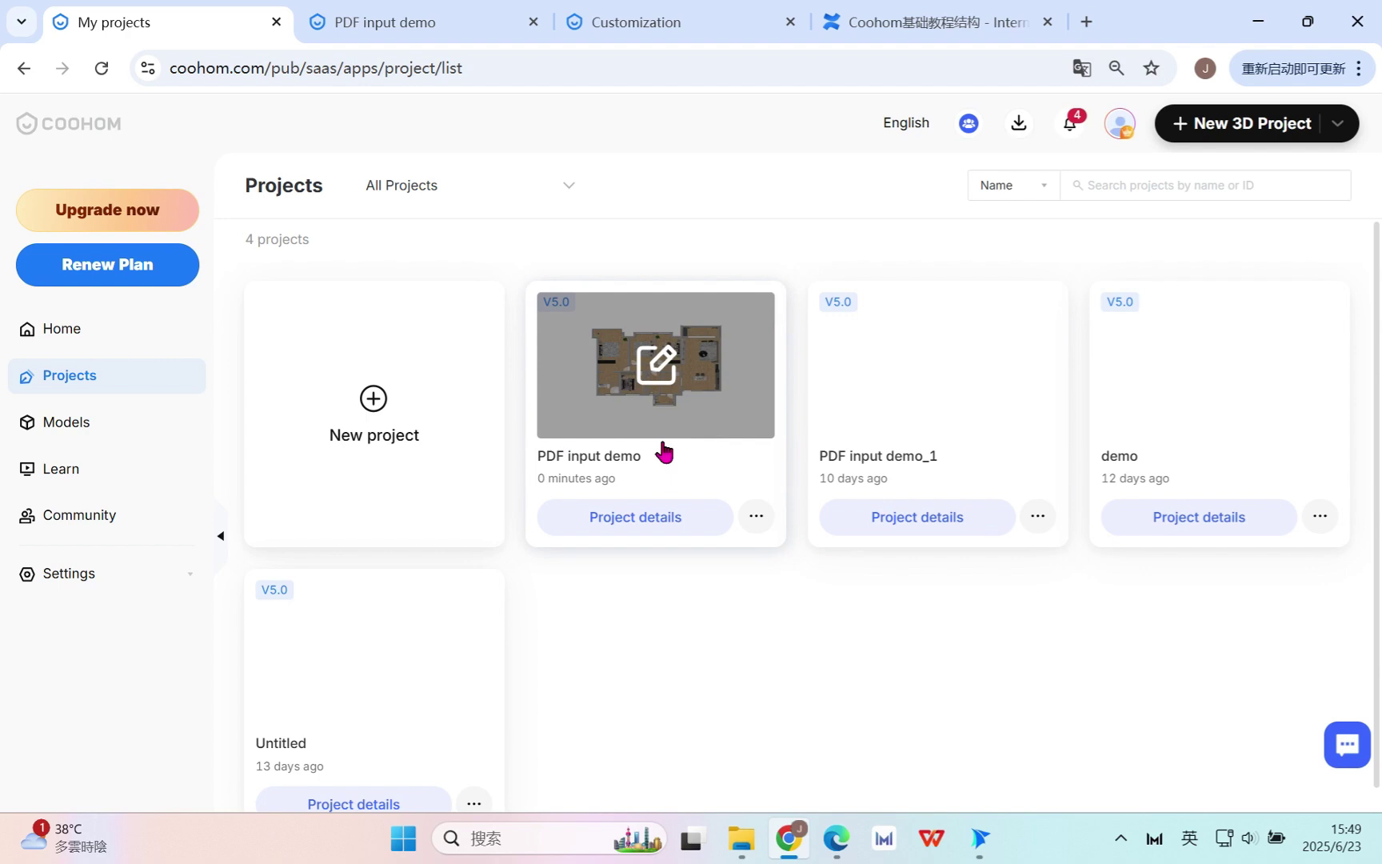
click(756, 516)
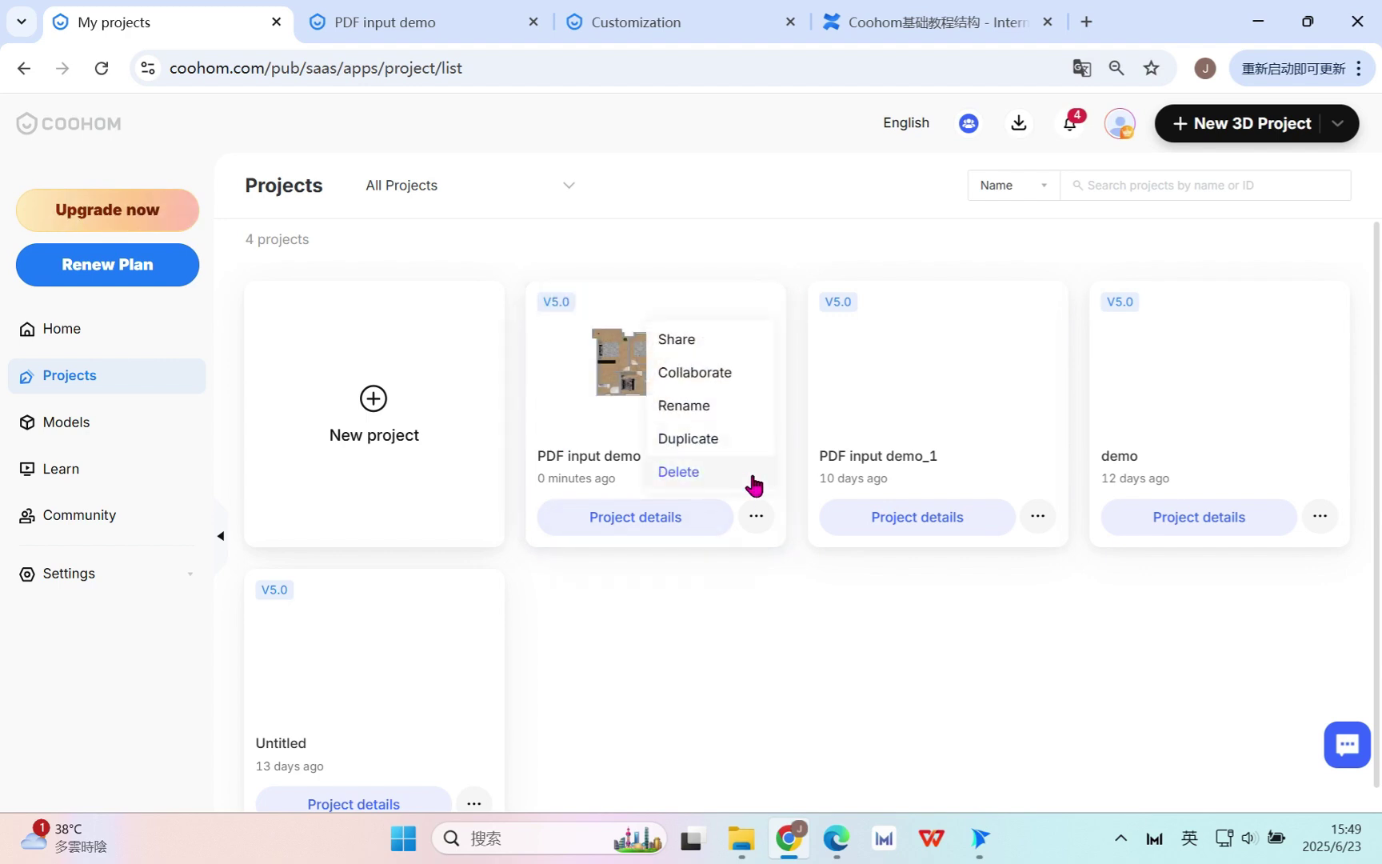
mouse_move(485, 457)
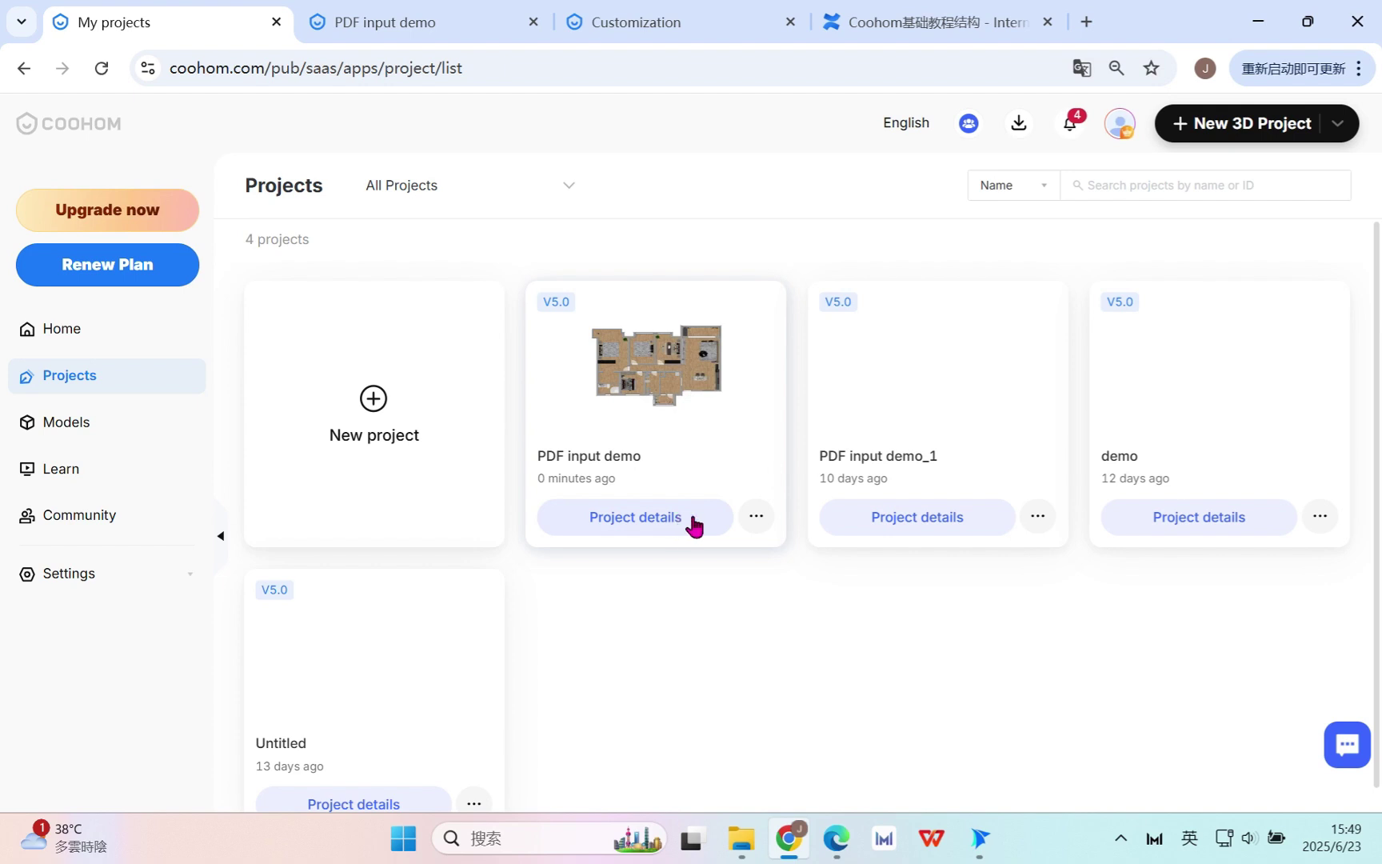
click(756, 520)
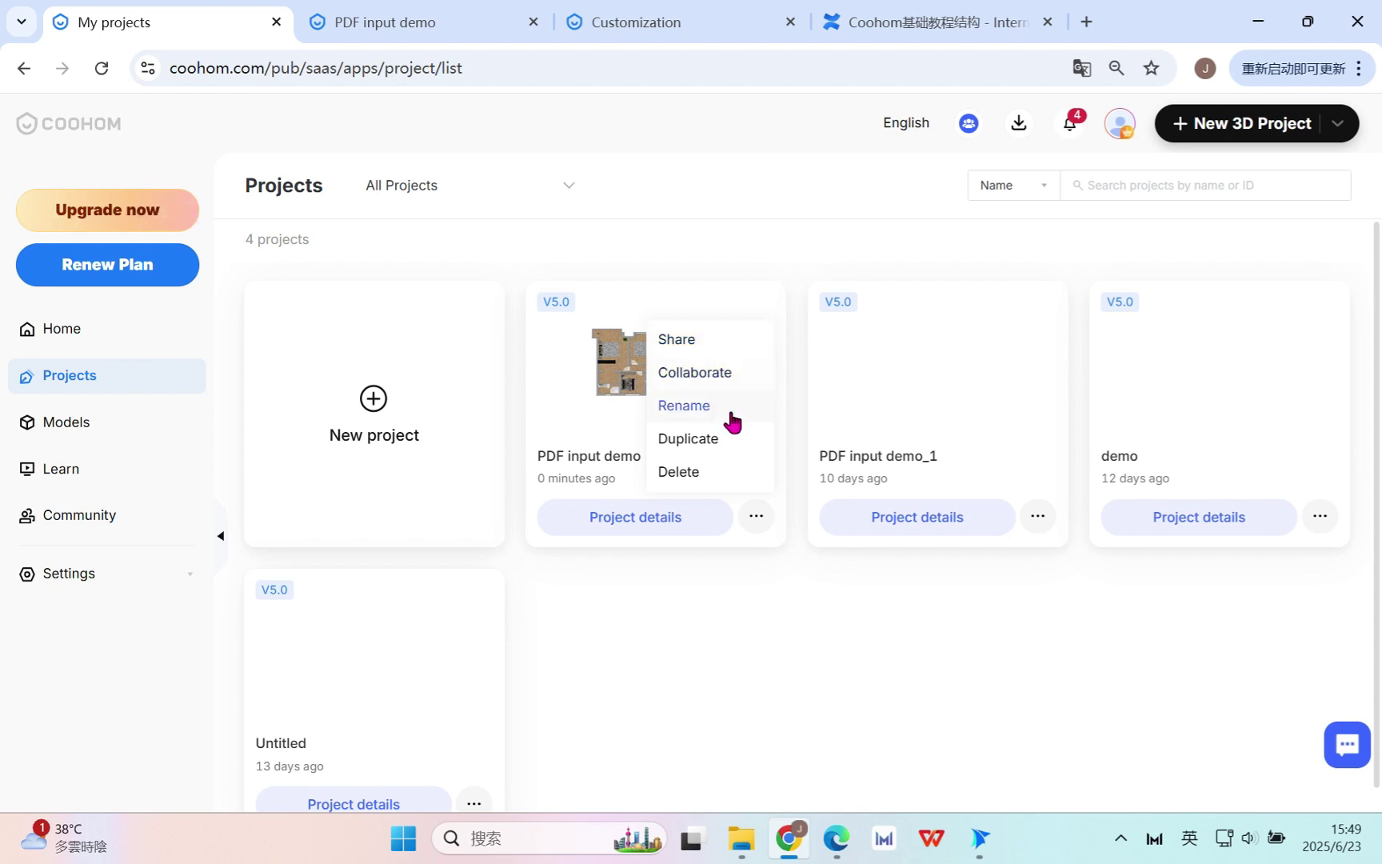
Share PDF input demo with a Permanent link and no password, then check the permission levels
click(731, 374)
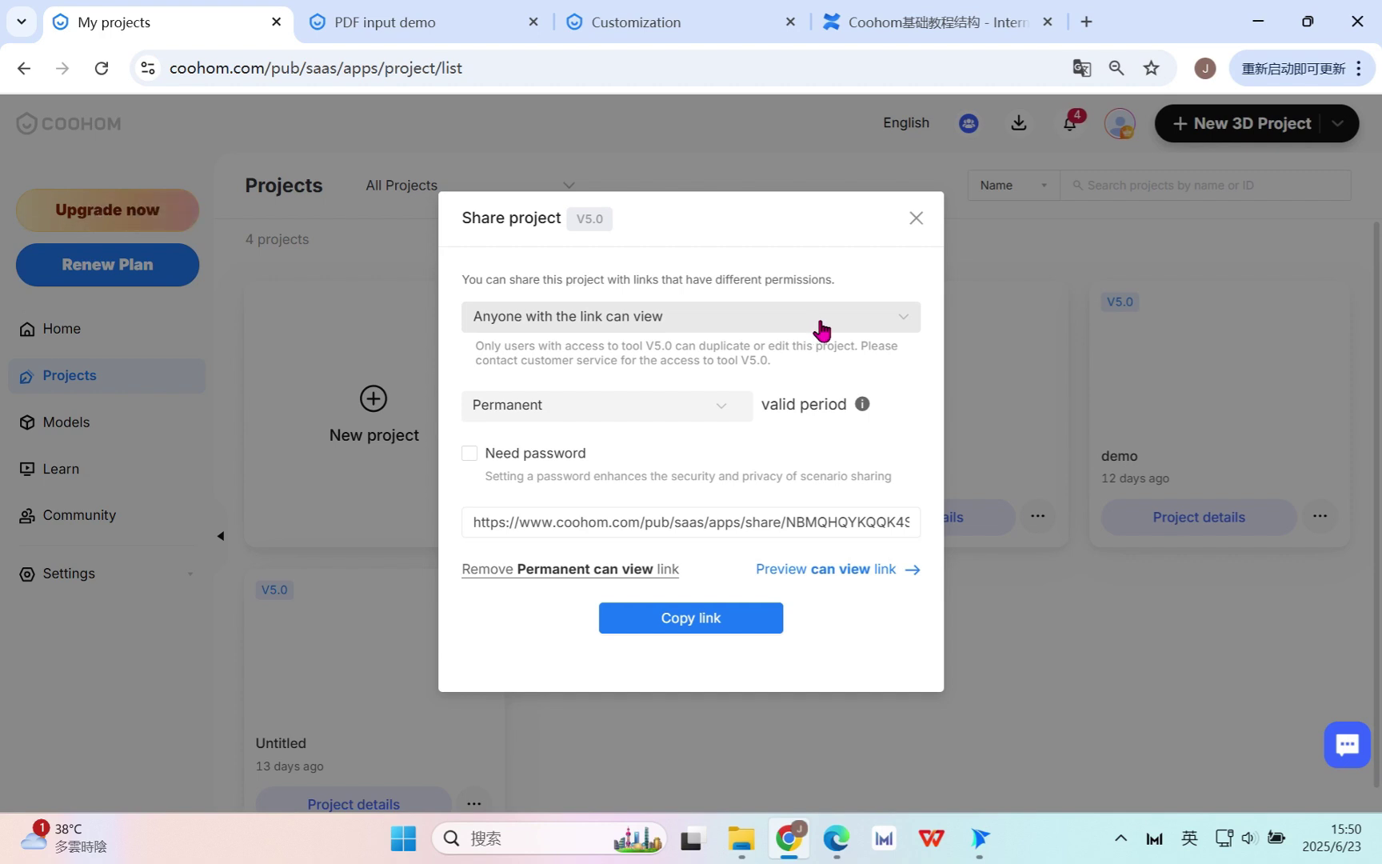
click(695, 421)
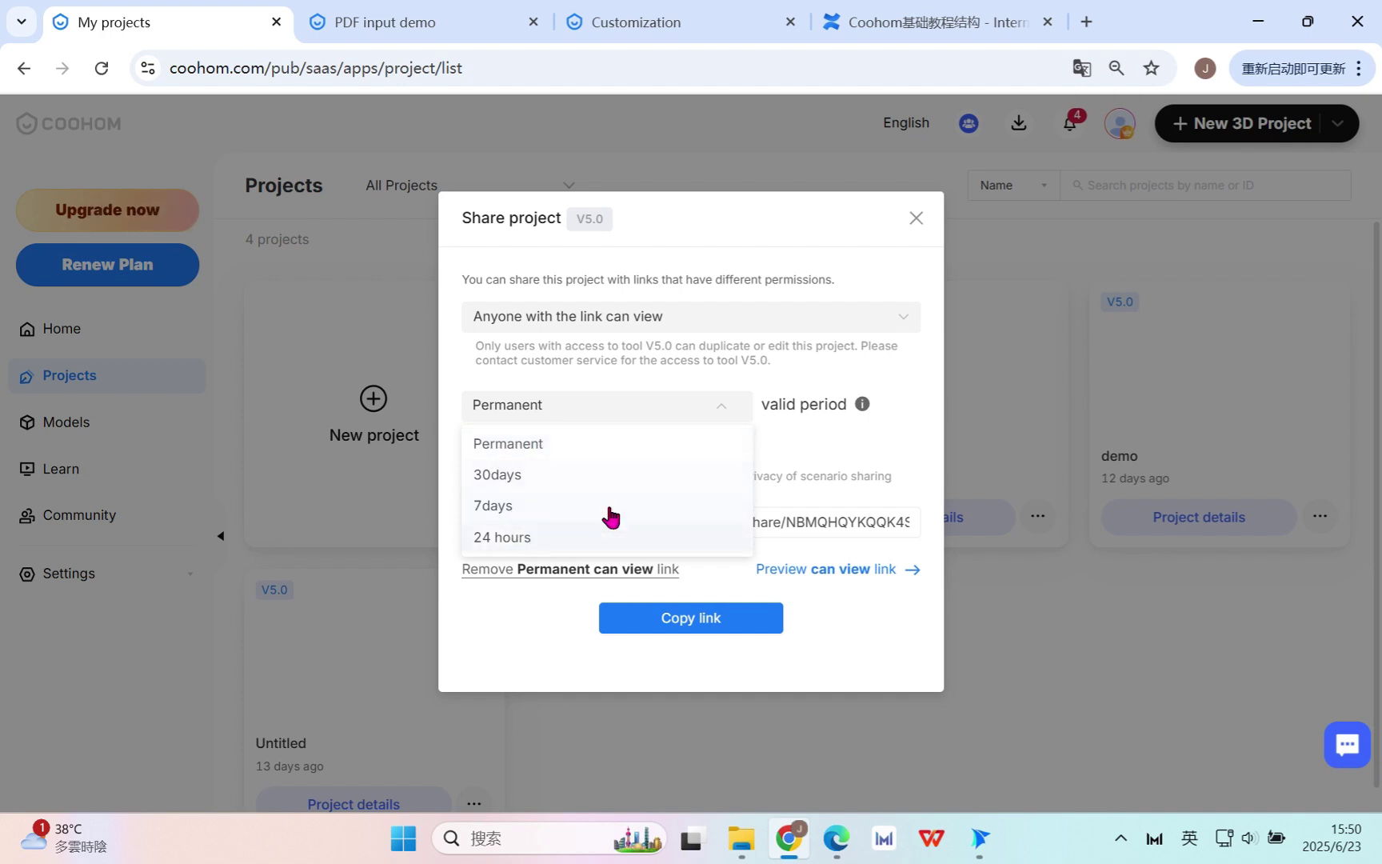
click(810, 462)
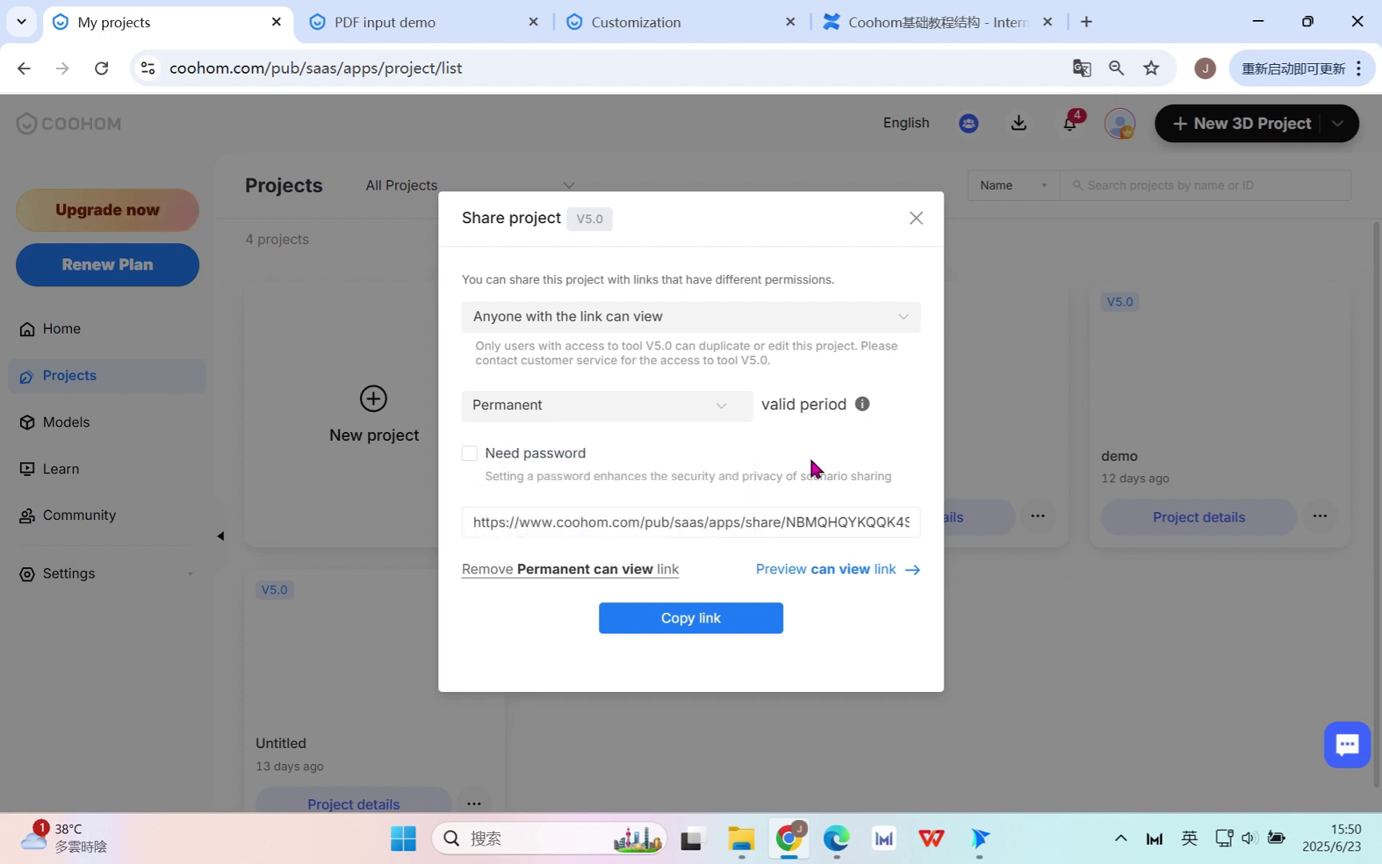
click(470, 453)
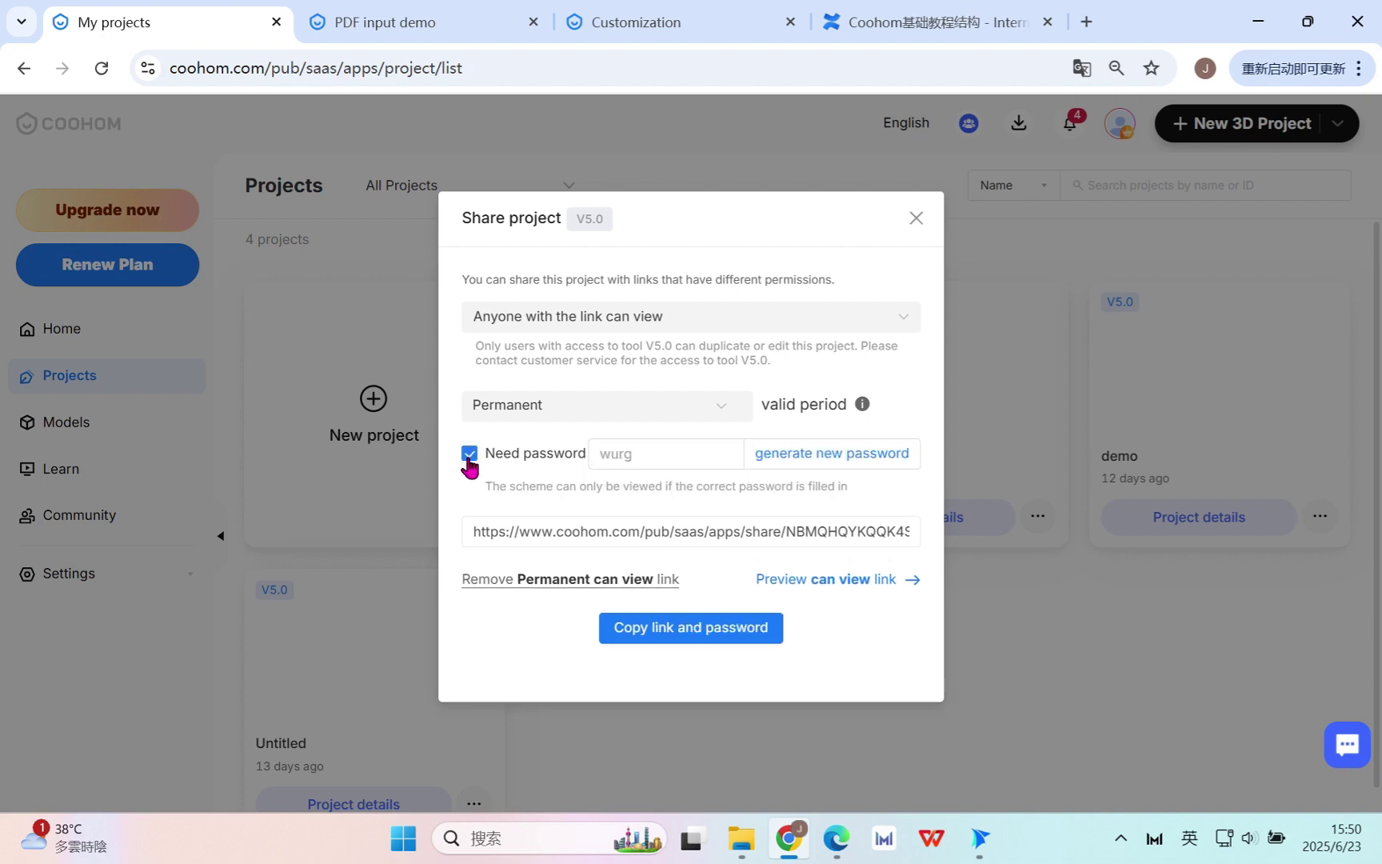
click(469, 453)
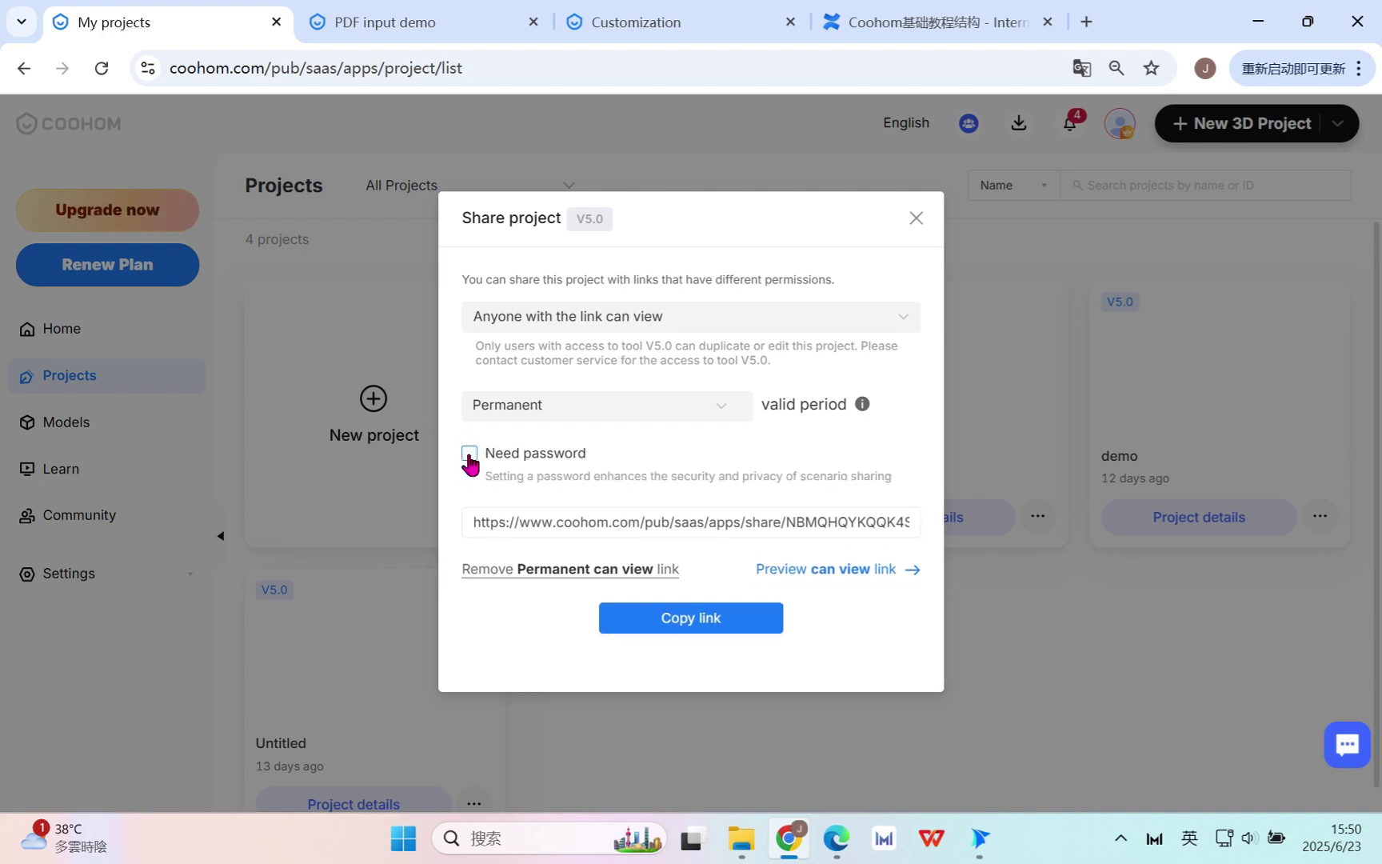
click(802, 316)
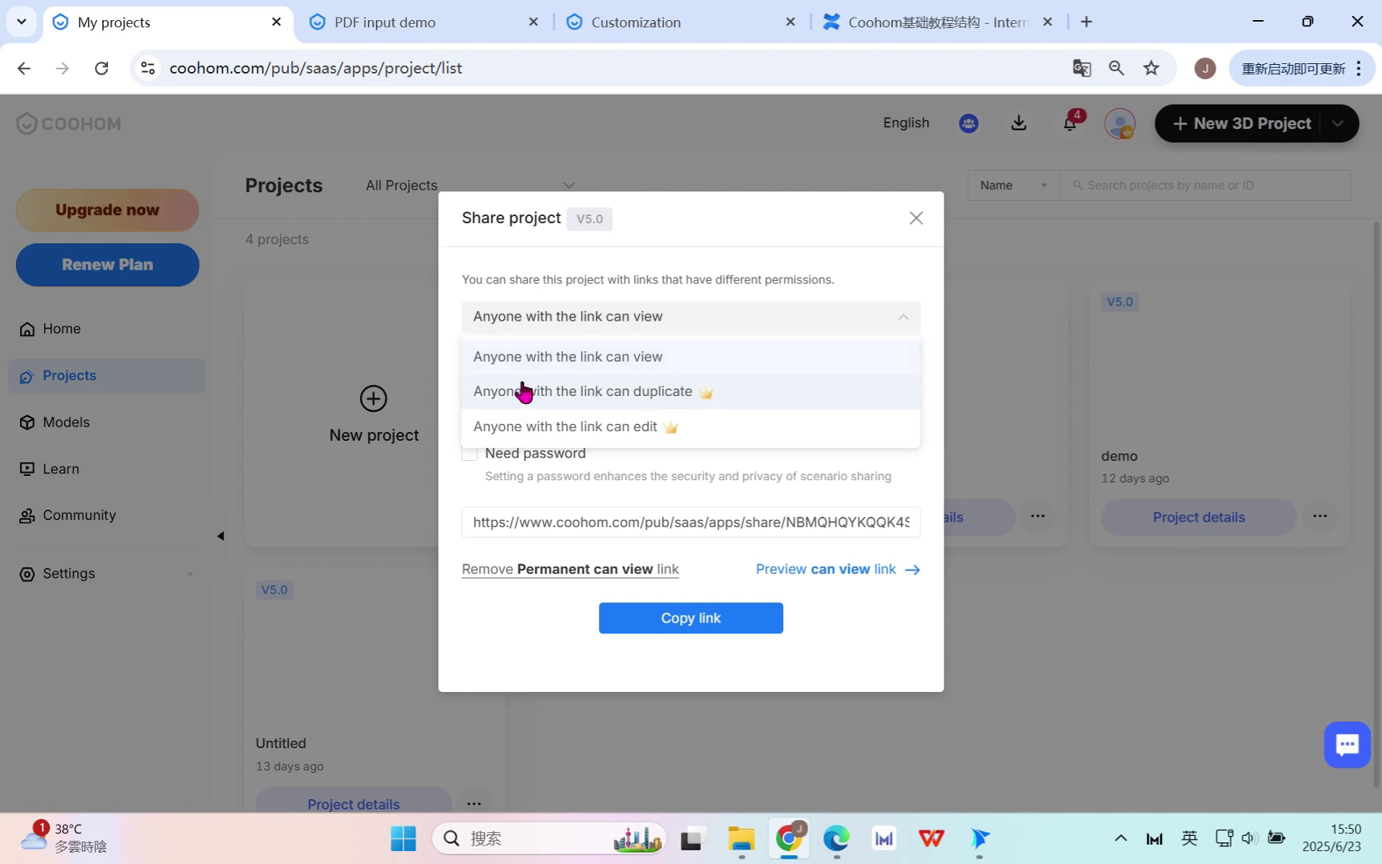
Choose 'Anyone with the link can edit', back out of checkout, and open PDF input demo's details
click(654, 426)
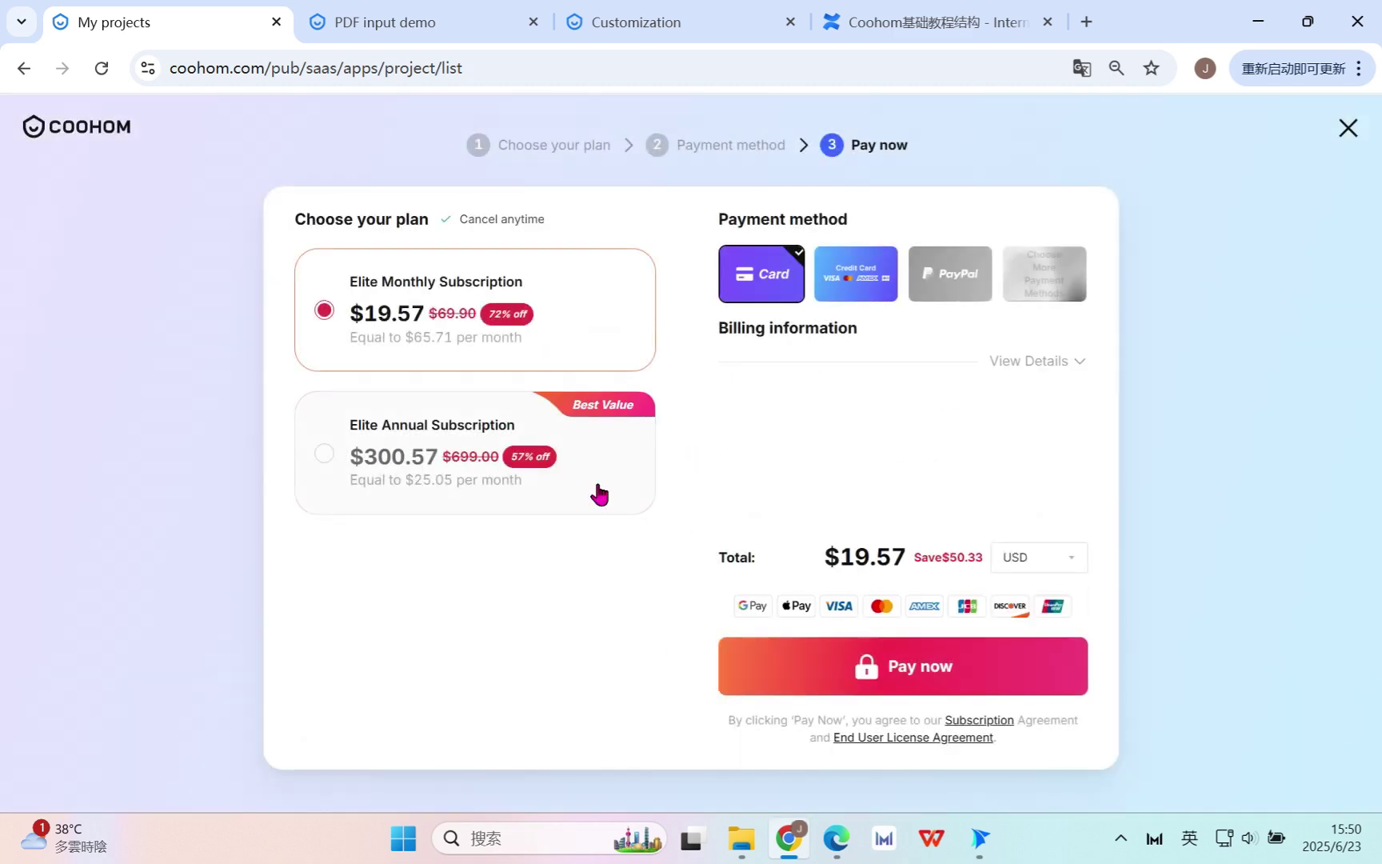
click(10, 68)
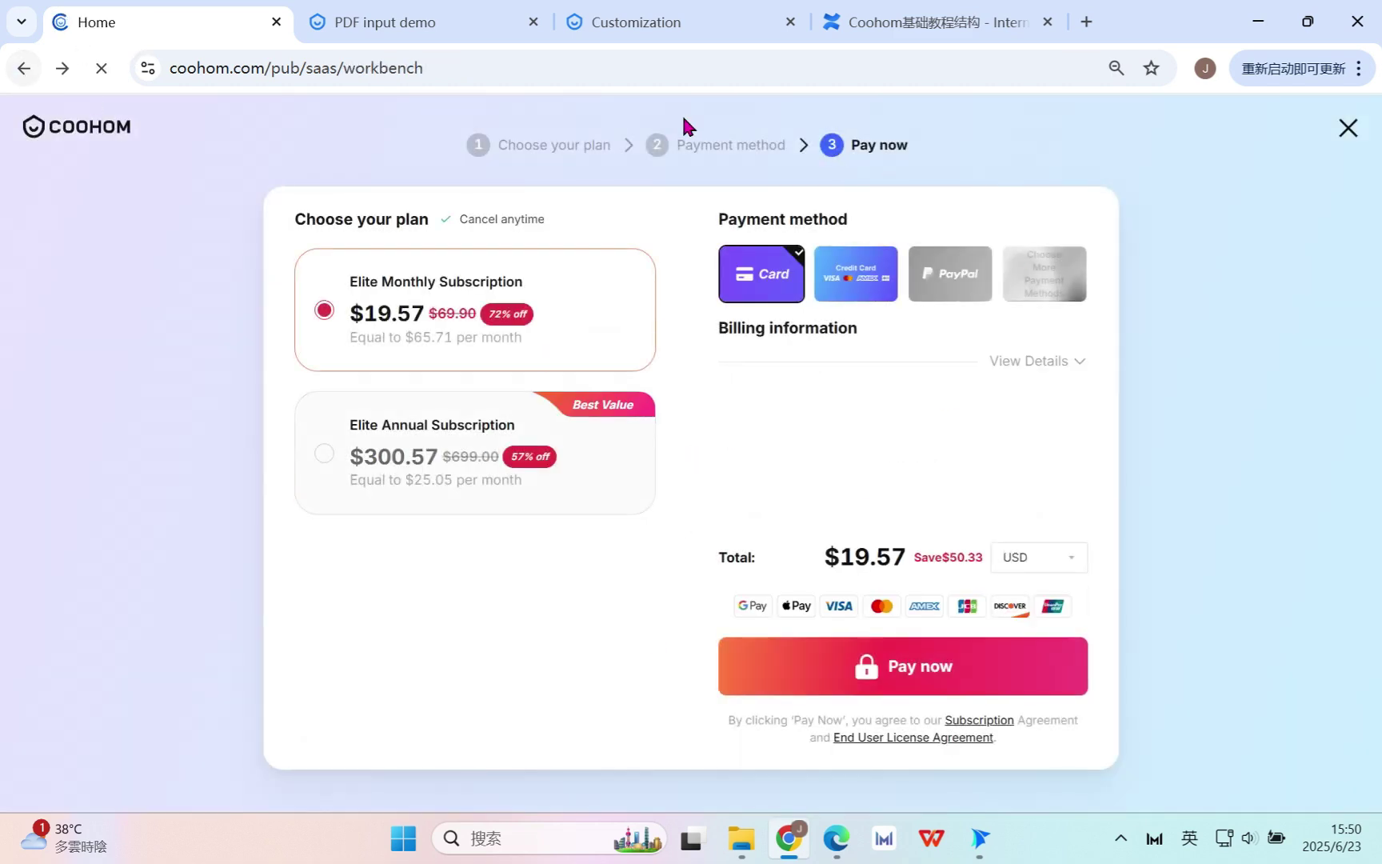
scroll(666, 742, down, 3)
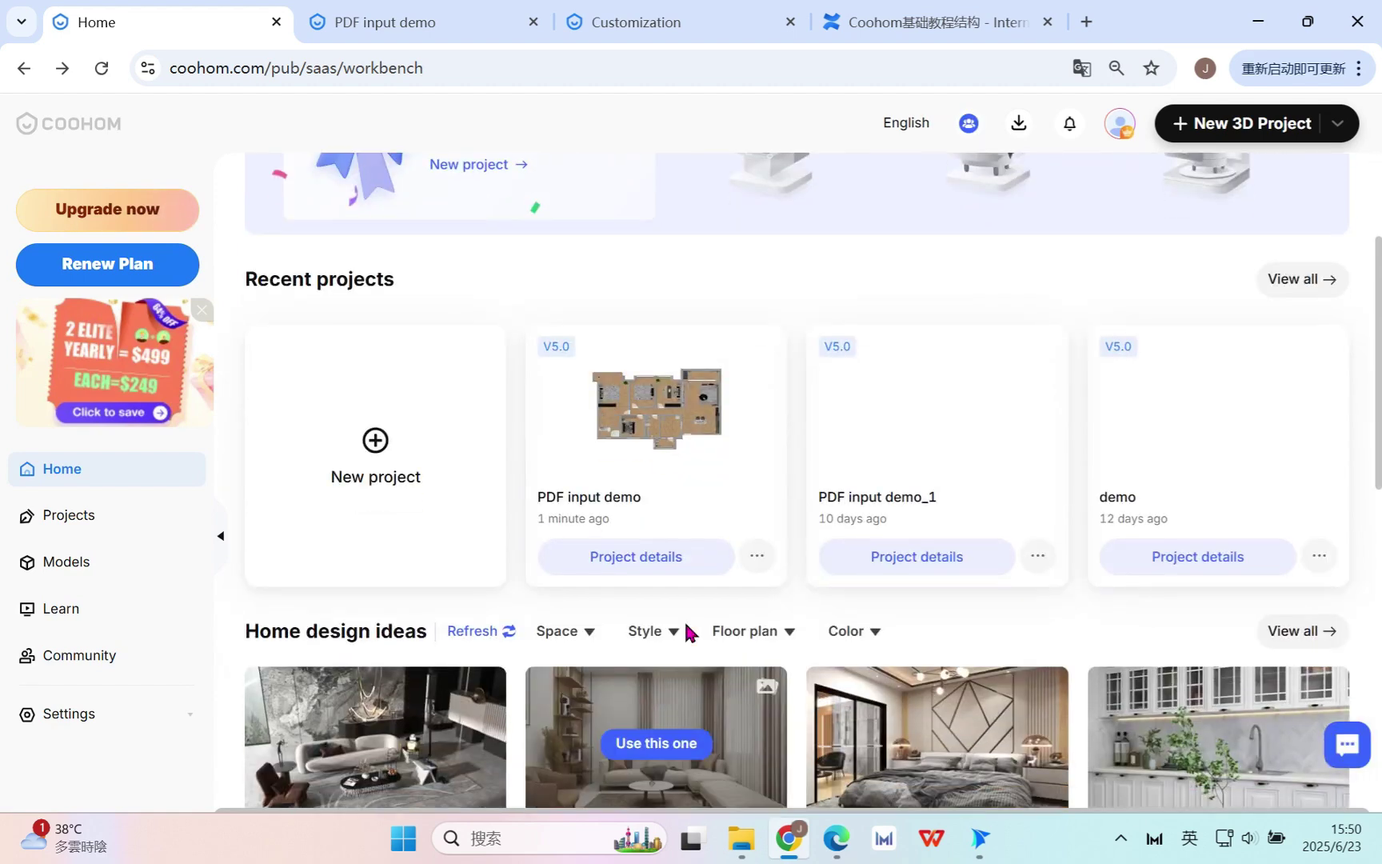
click(662, 559)
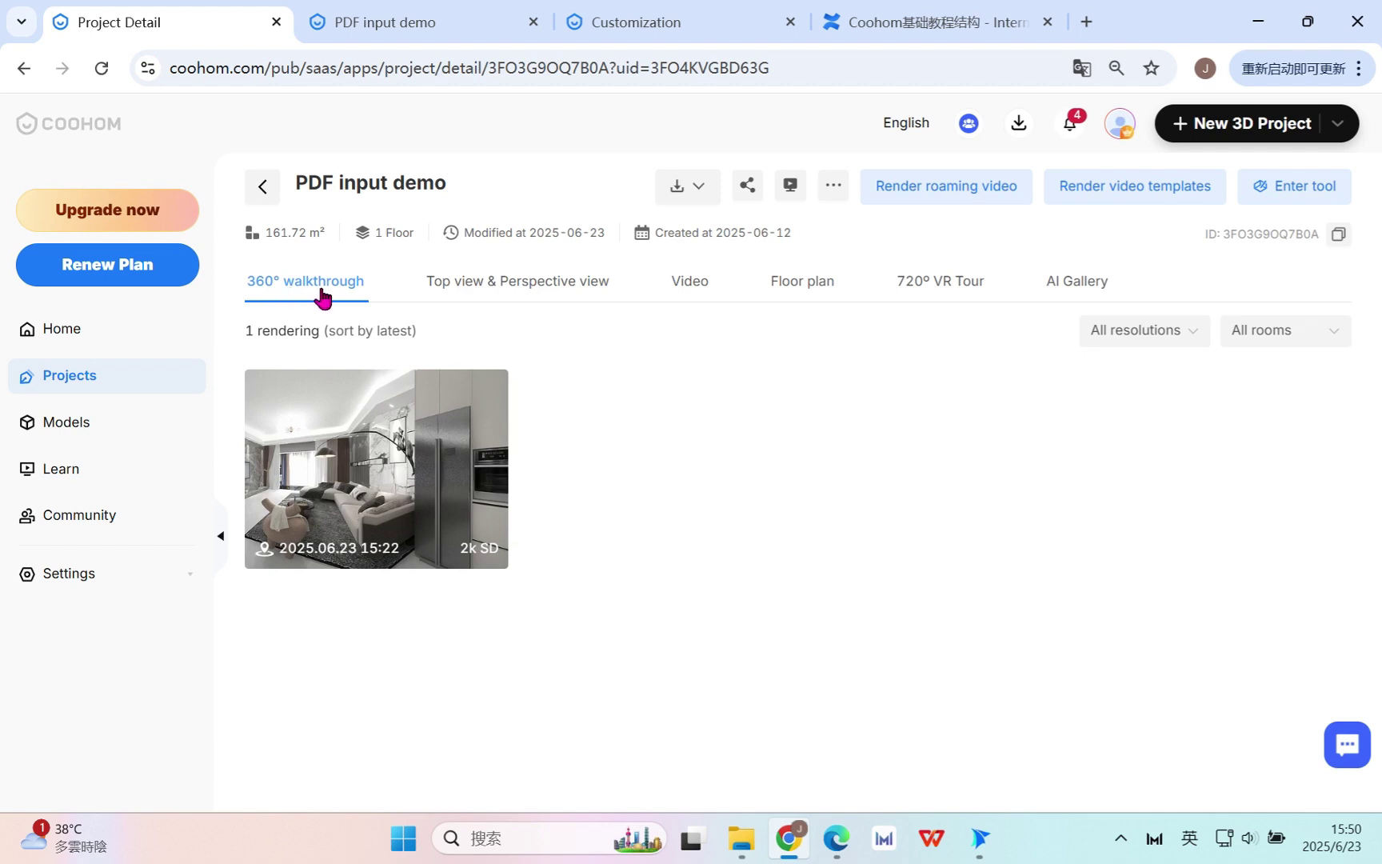
View the Top view & Perspective renderings and the Floor plan, then check the download options
click(531, 290)
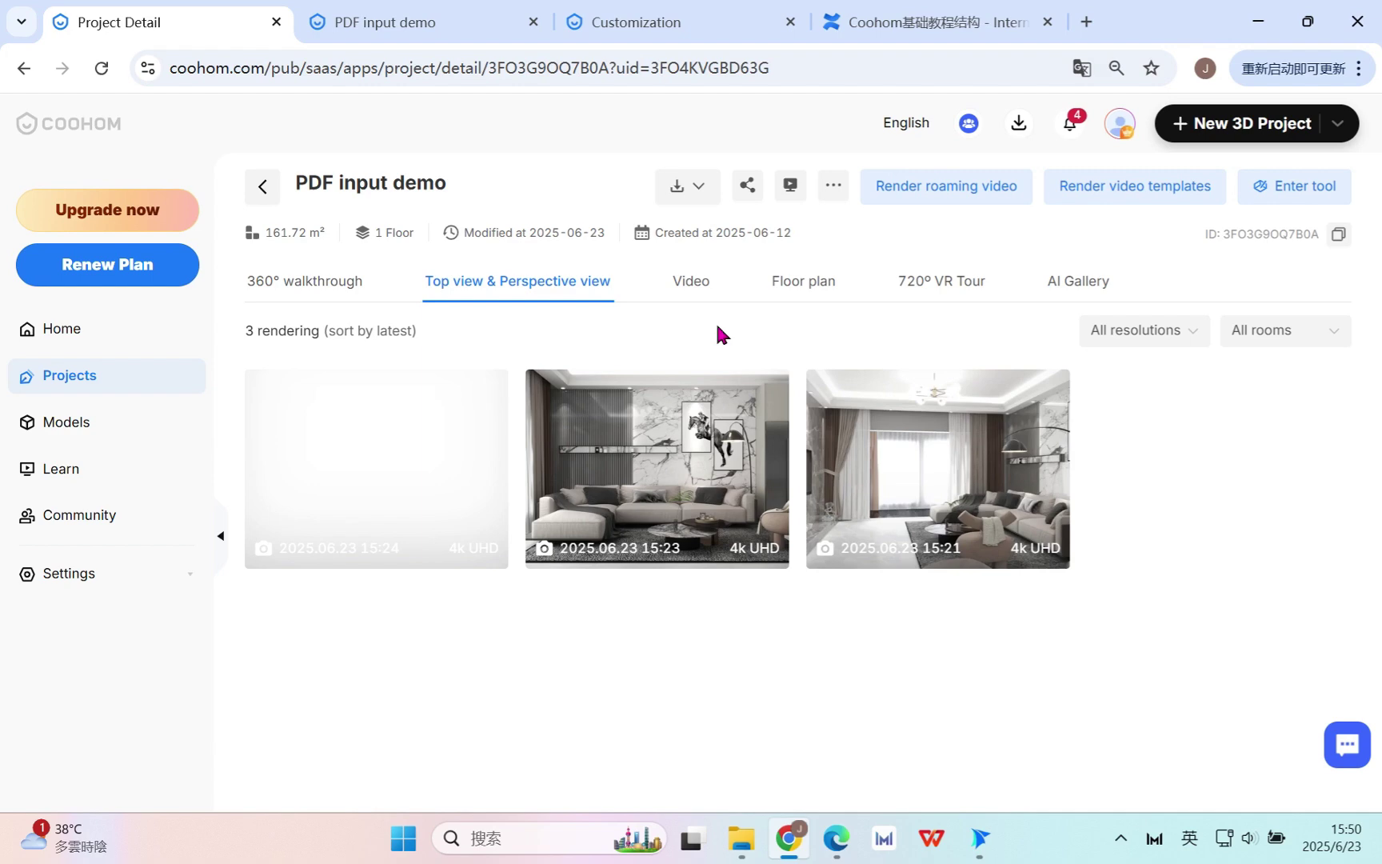
click(794, 296)
scroll(637, 670, down, 1)
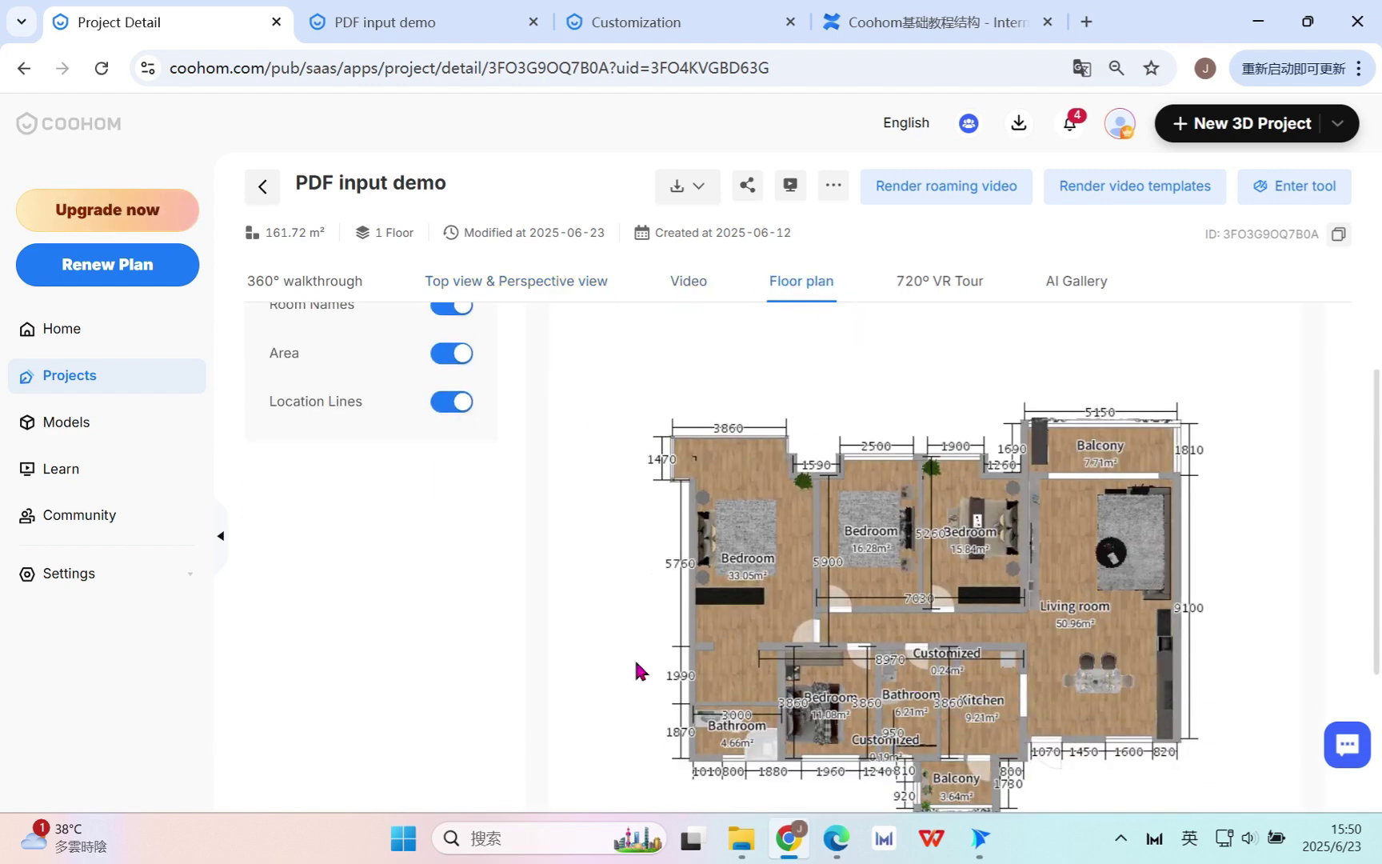
scroll(922, 654, up, 1)
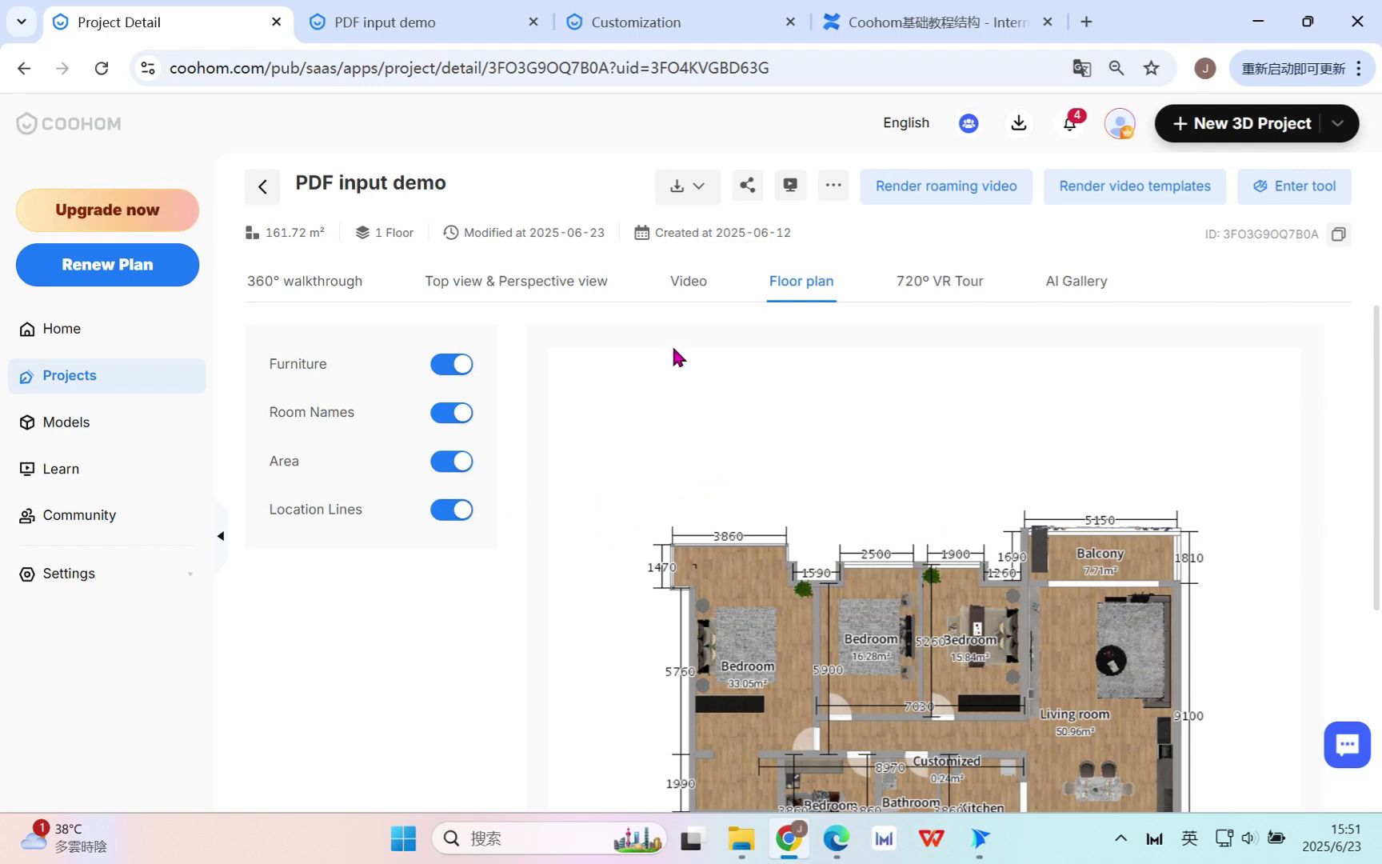
click(706, 192)
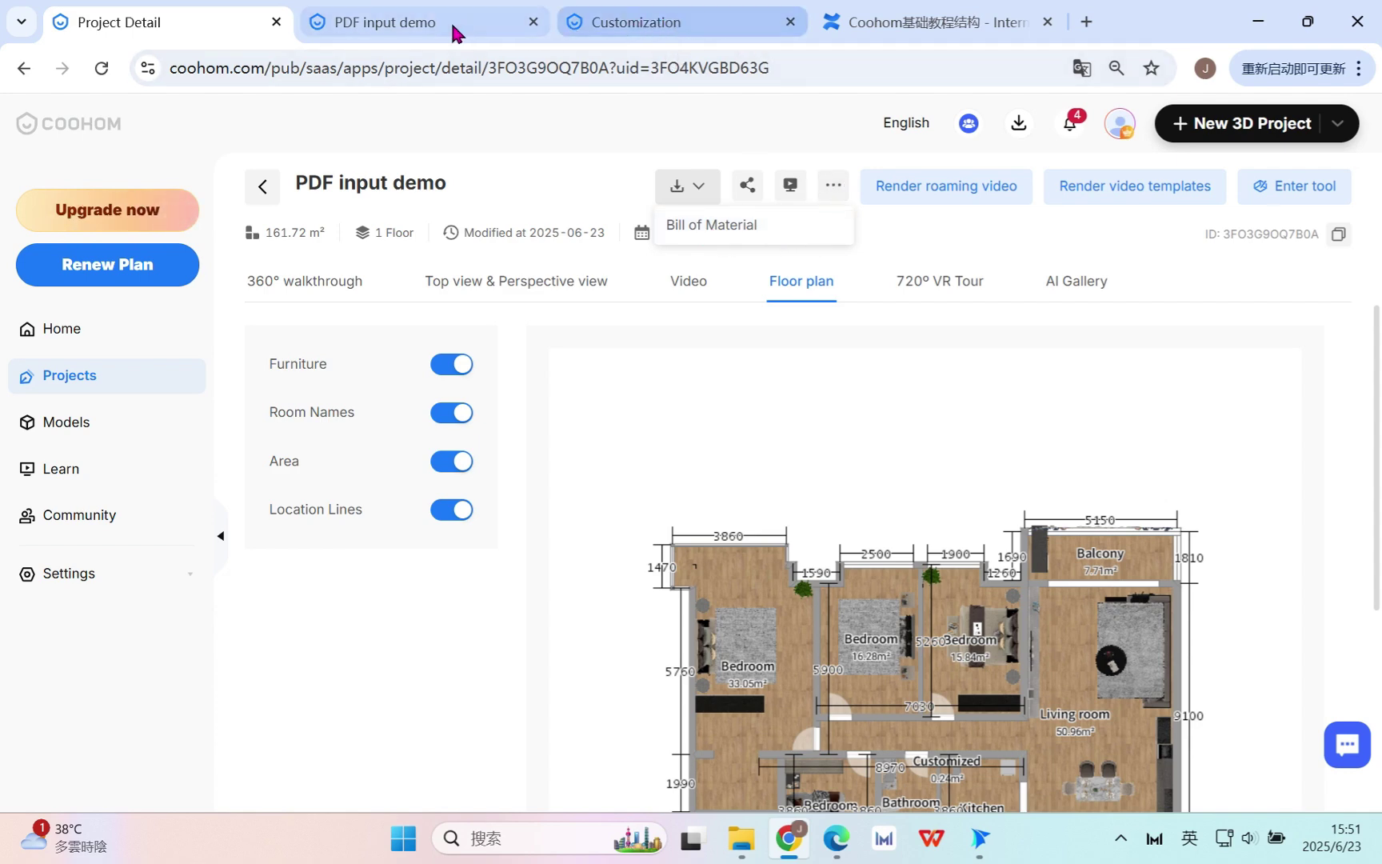
click(639, 25)
Back in the design tool, generate Construction drawings from the Drawings sidebar
click(415, 24)
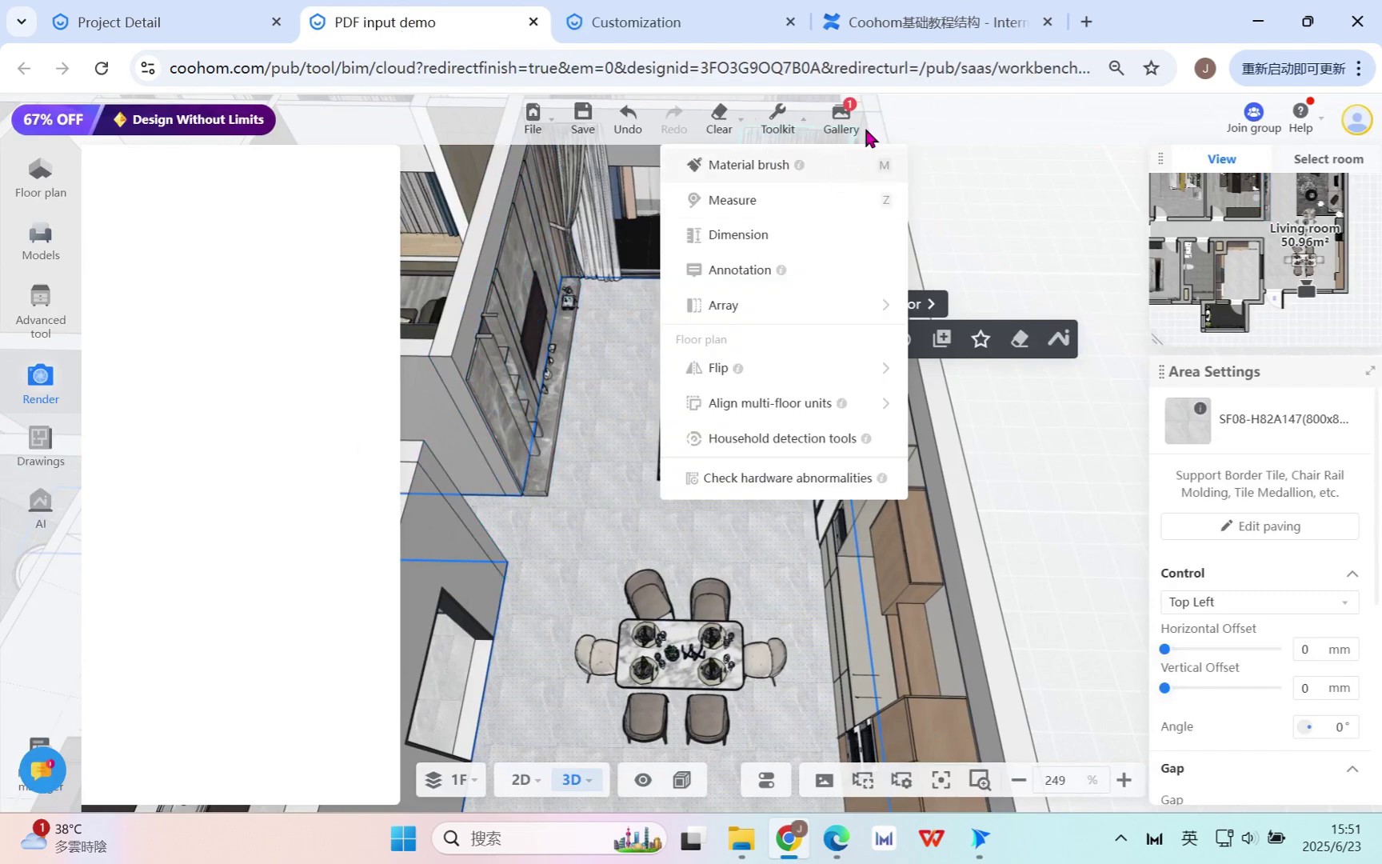
click(42, 448)
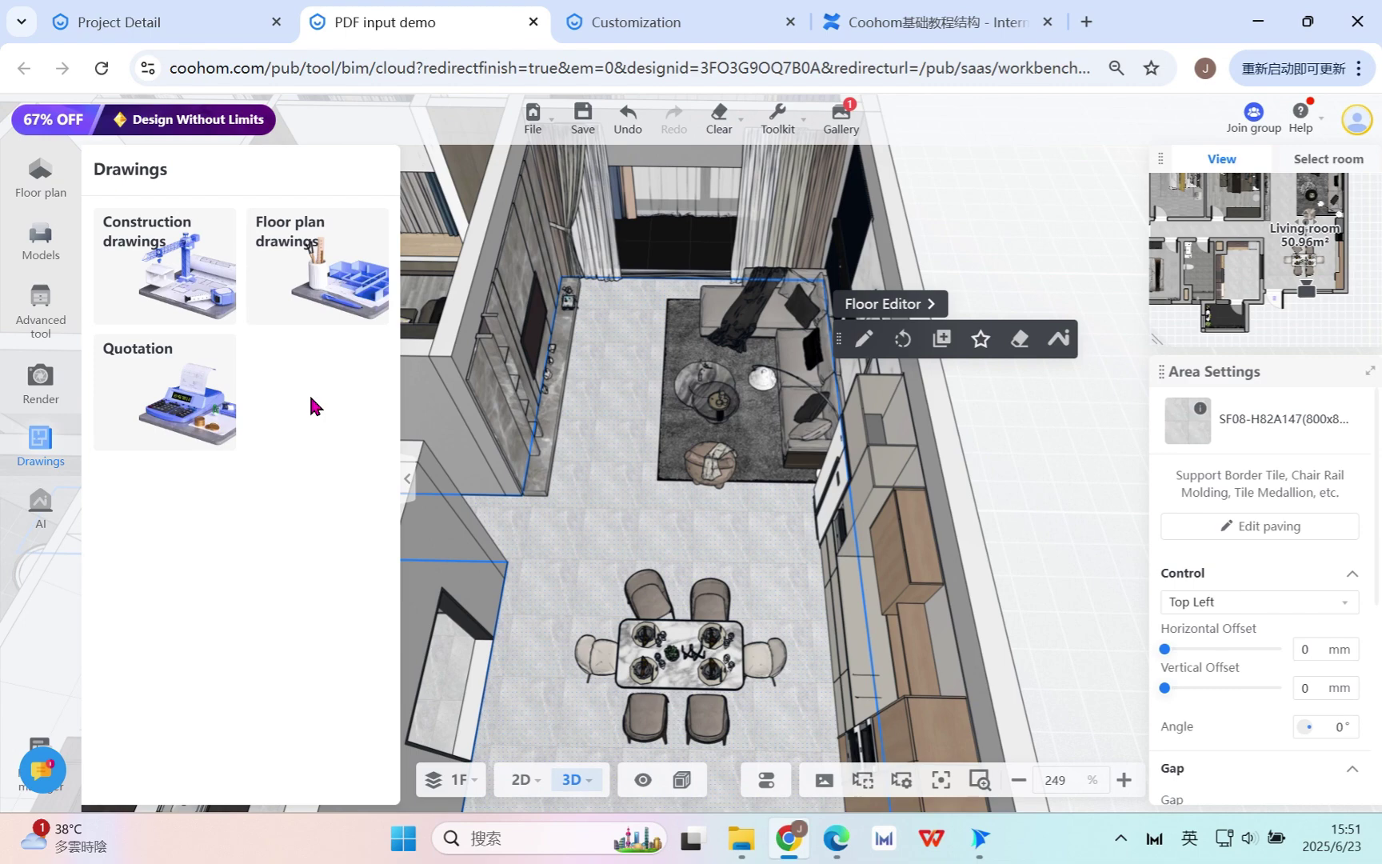
click(183, 266)
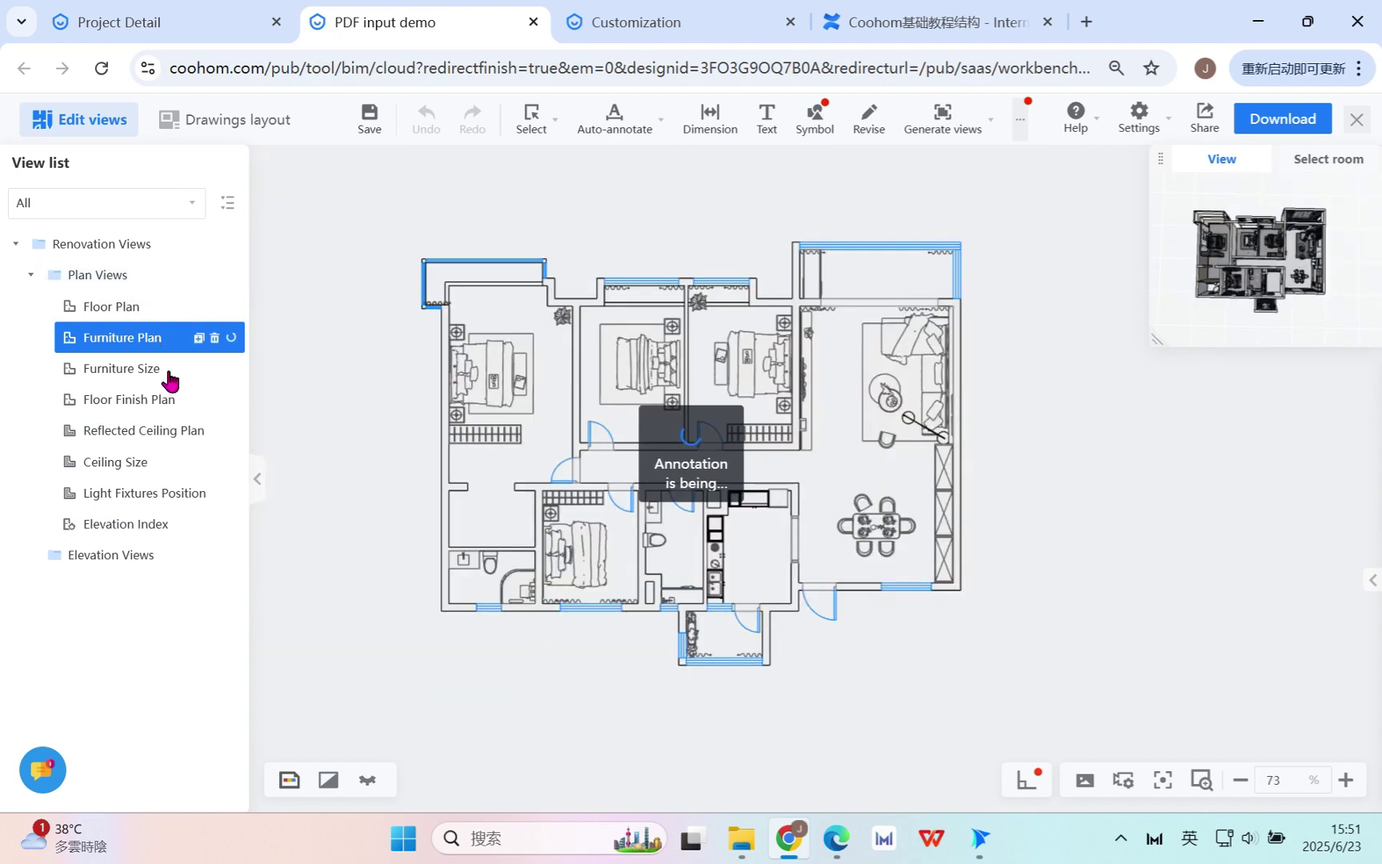
click(118, 376)
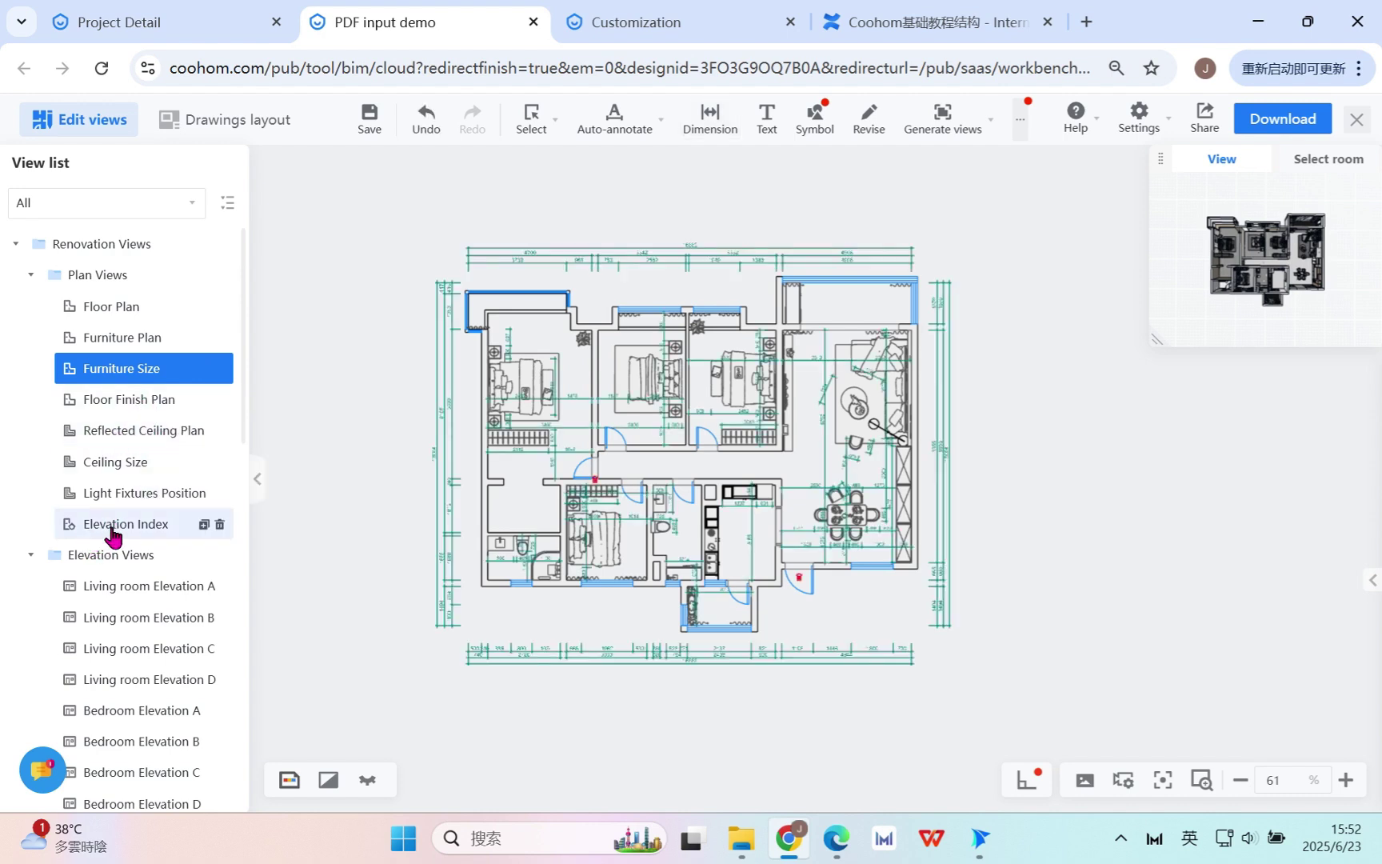
click(142, 525)
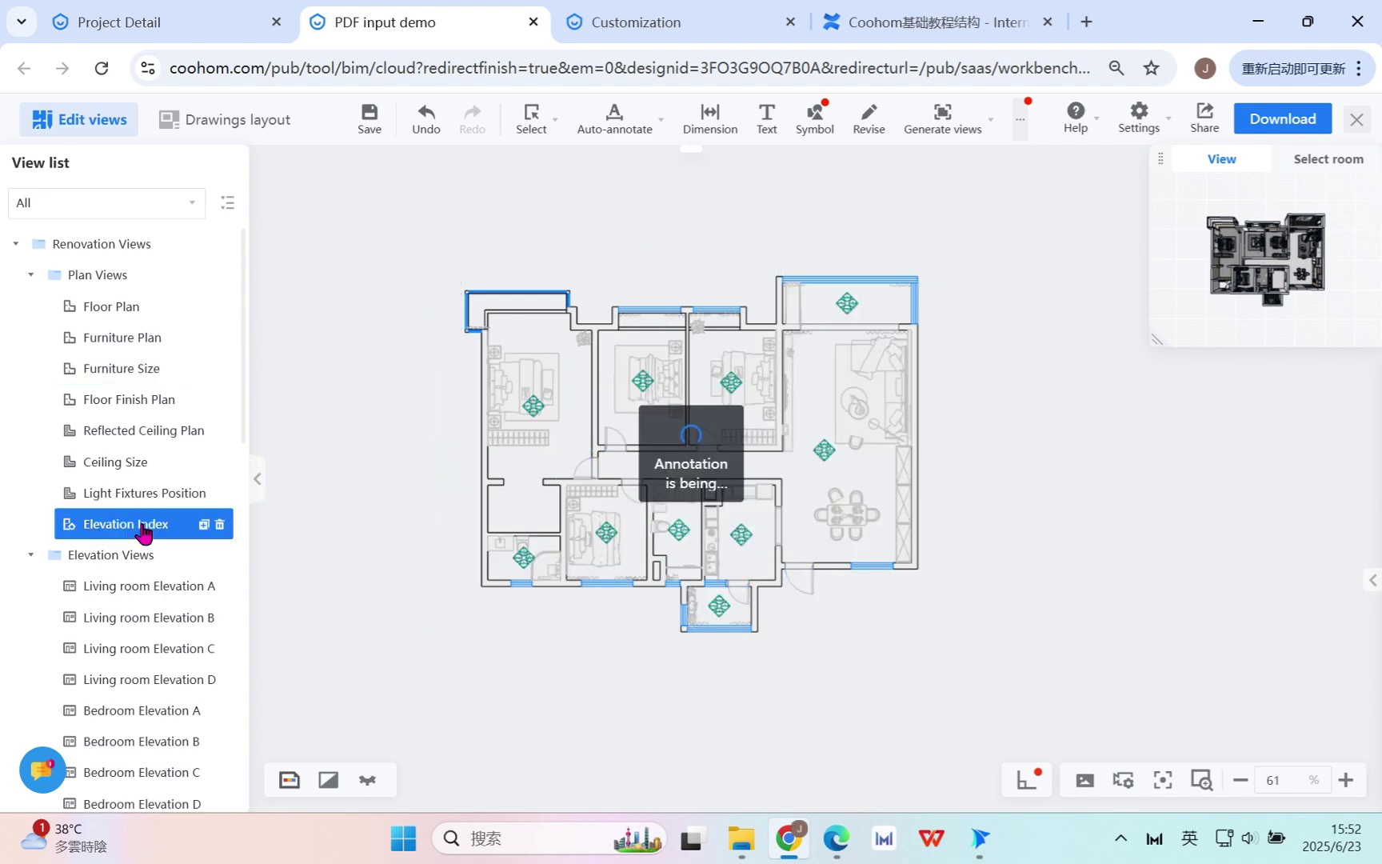
scroll(951, 478, up, 2)
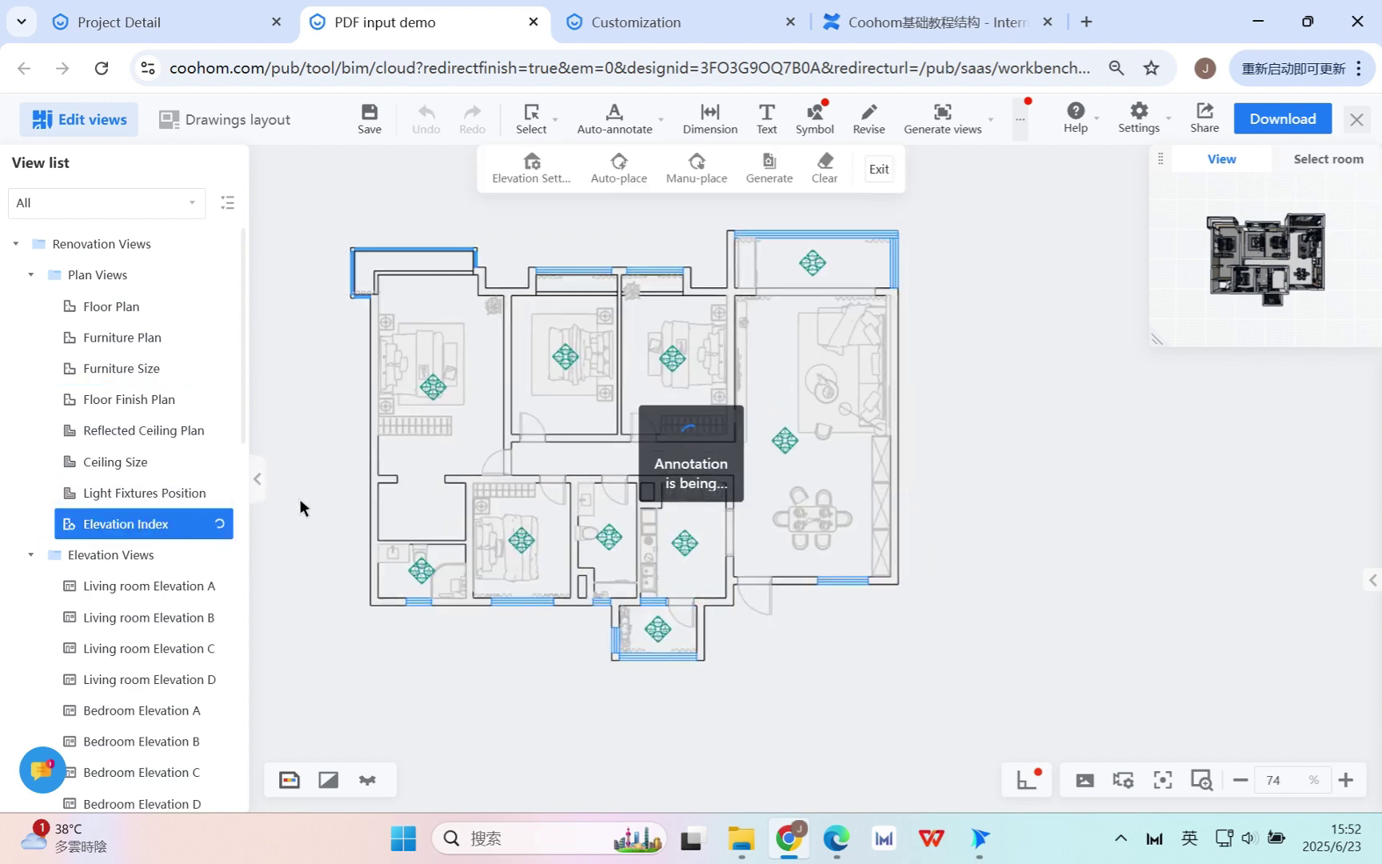
scroll(480, 447, up, 2)
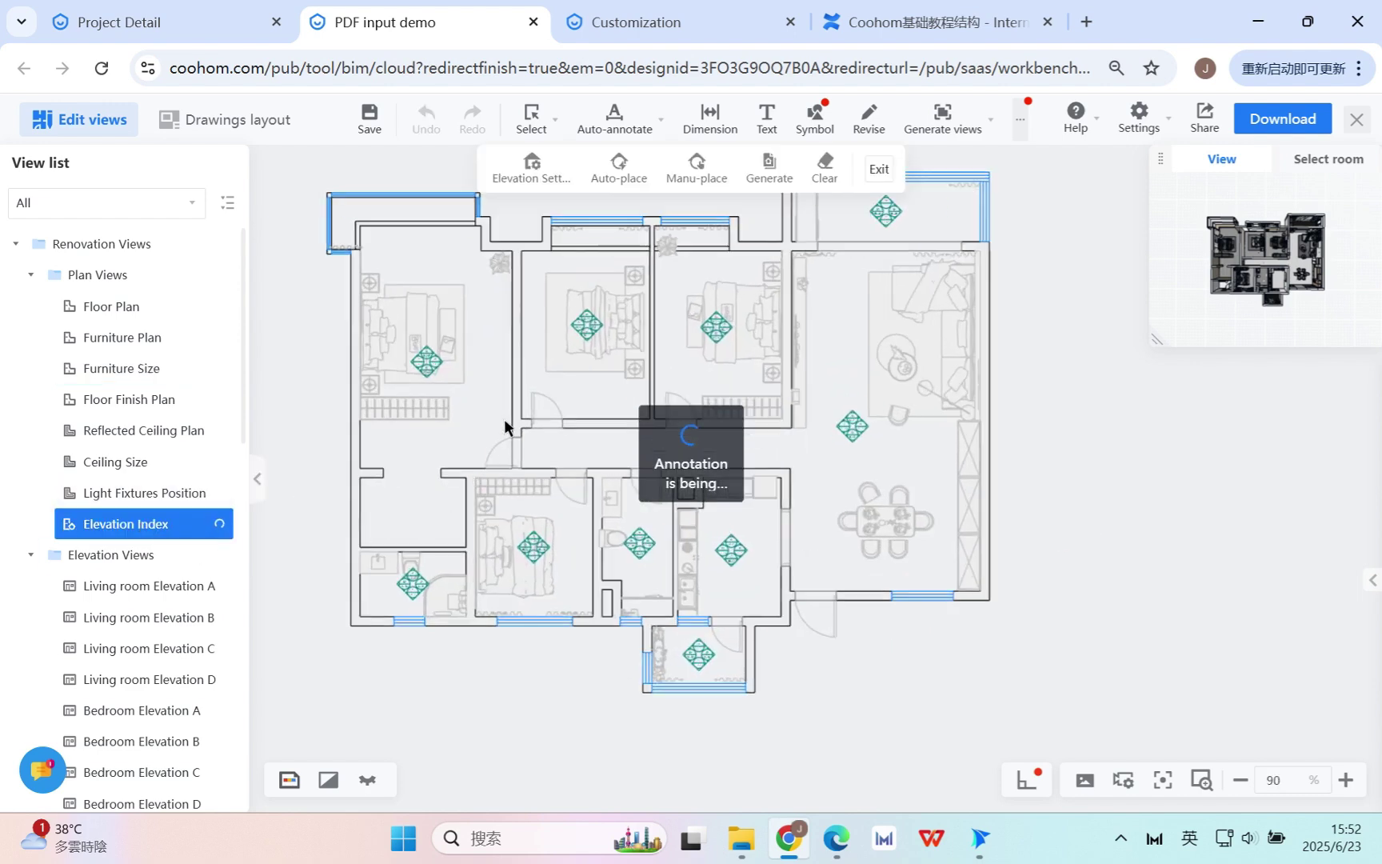
click(846, 432)
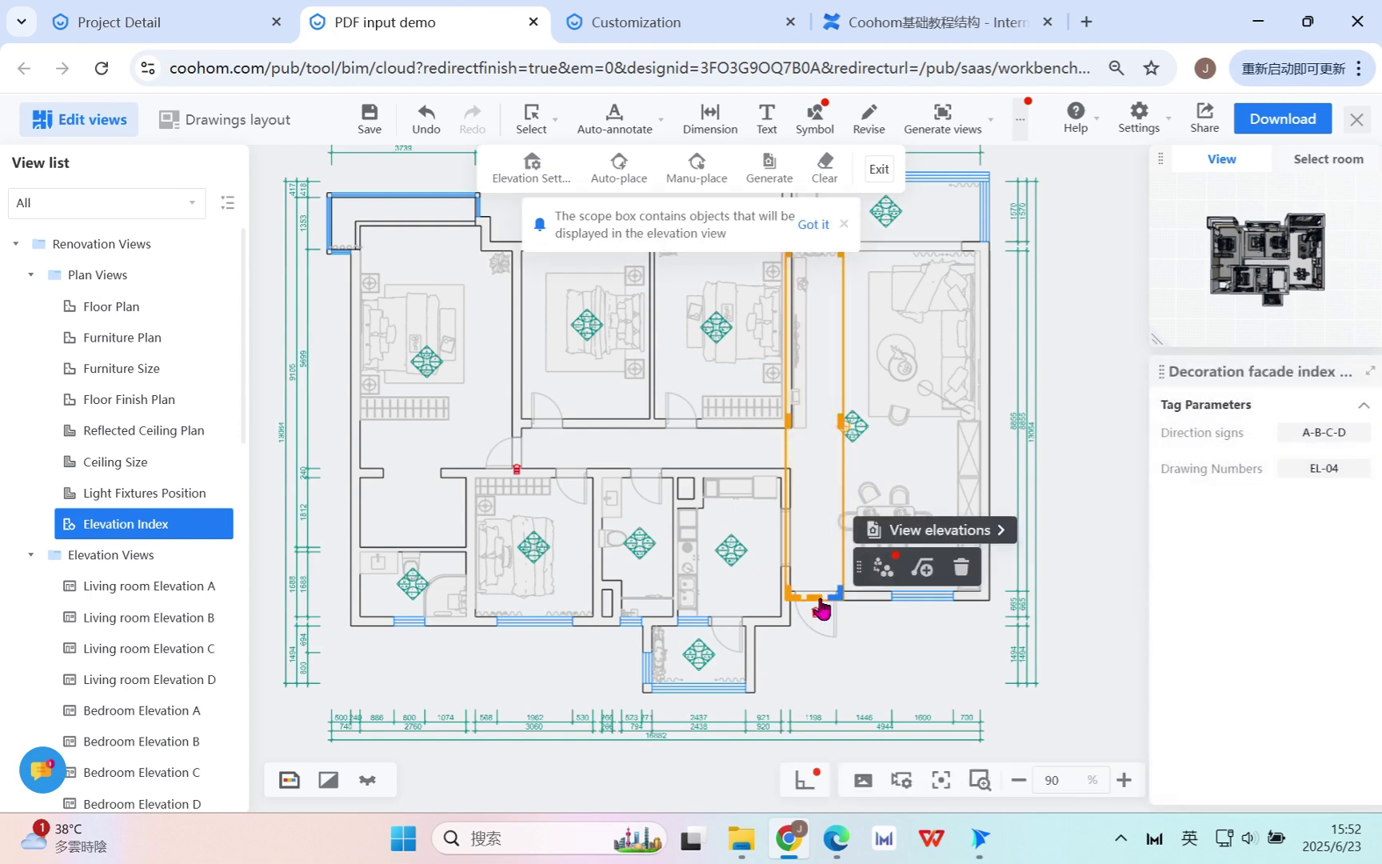
drag(817, 606, 826, 425)
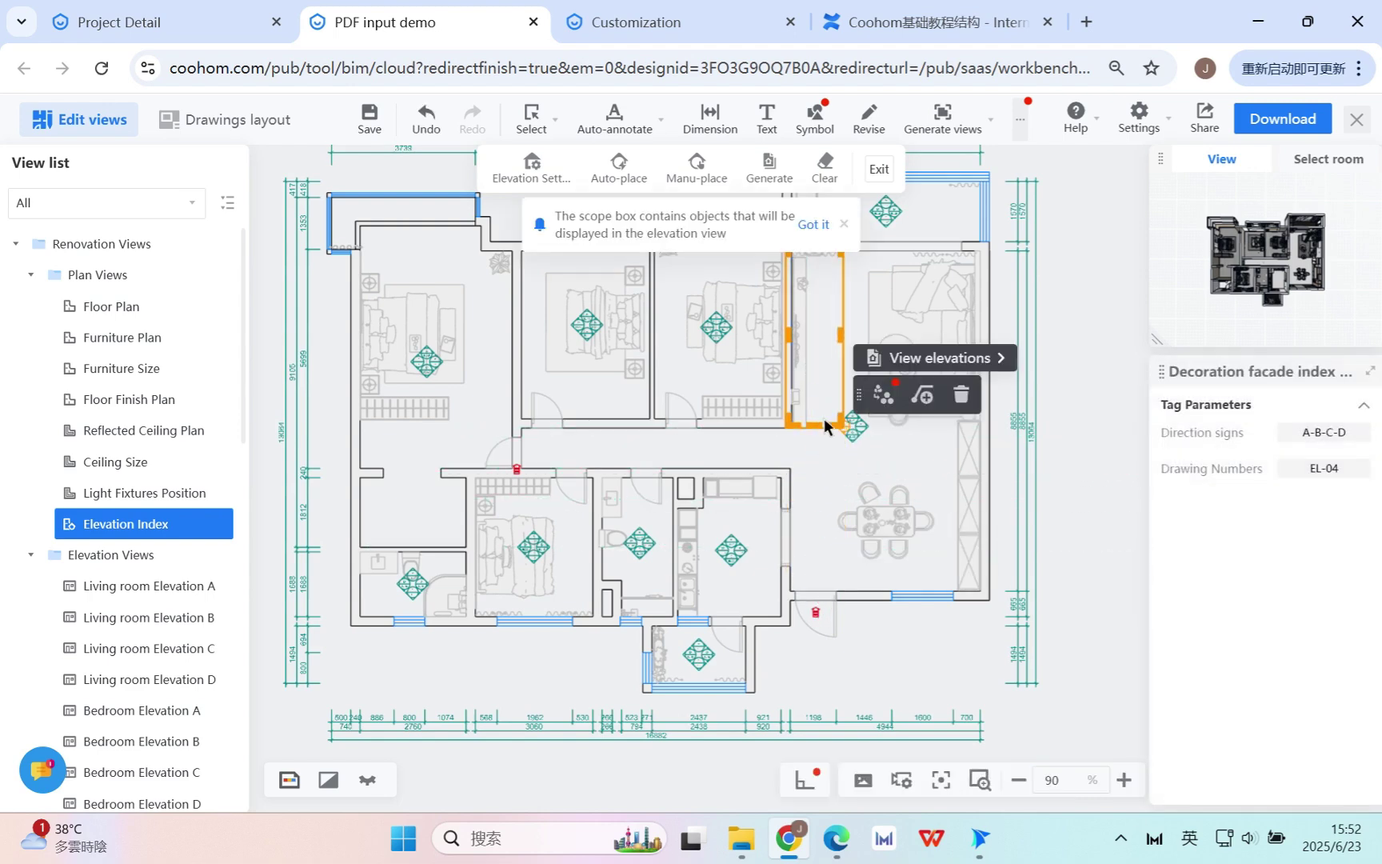
click(934, 359)
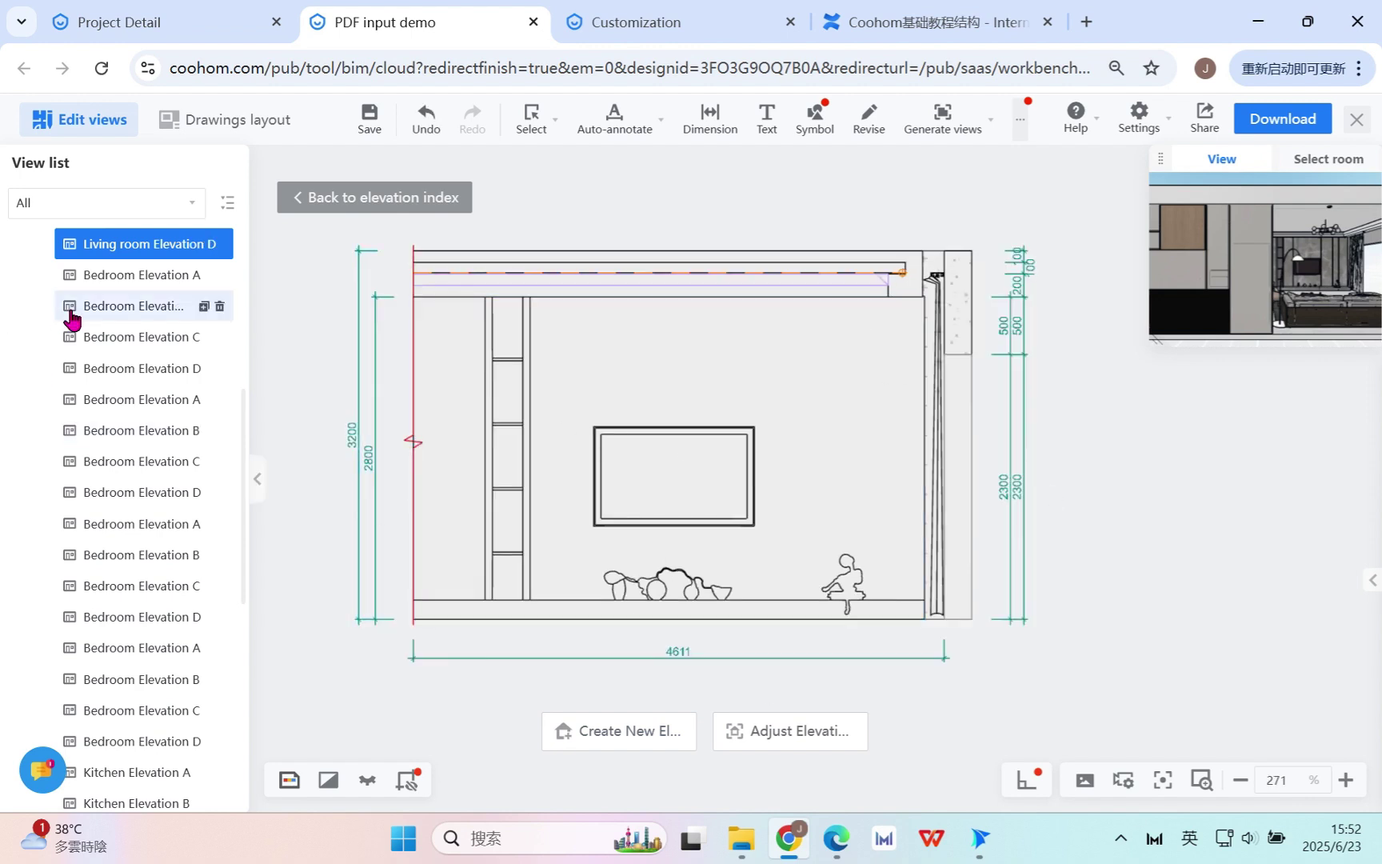
scroll(72, 318, up, 2)
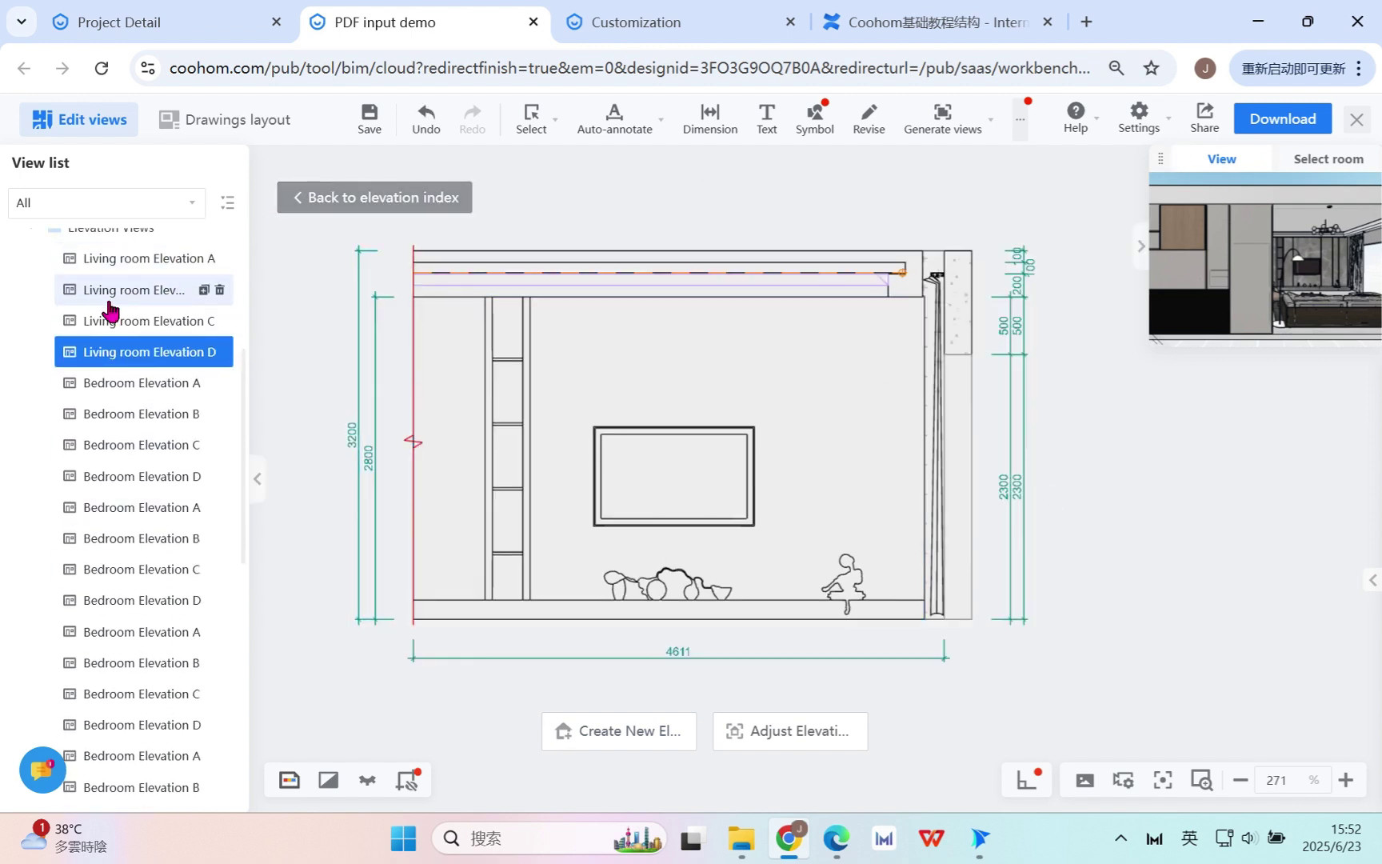
In Drawings layout, position Living room Elevation D on its sheet and set its scale to 1:25
click(220, 121)
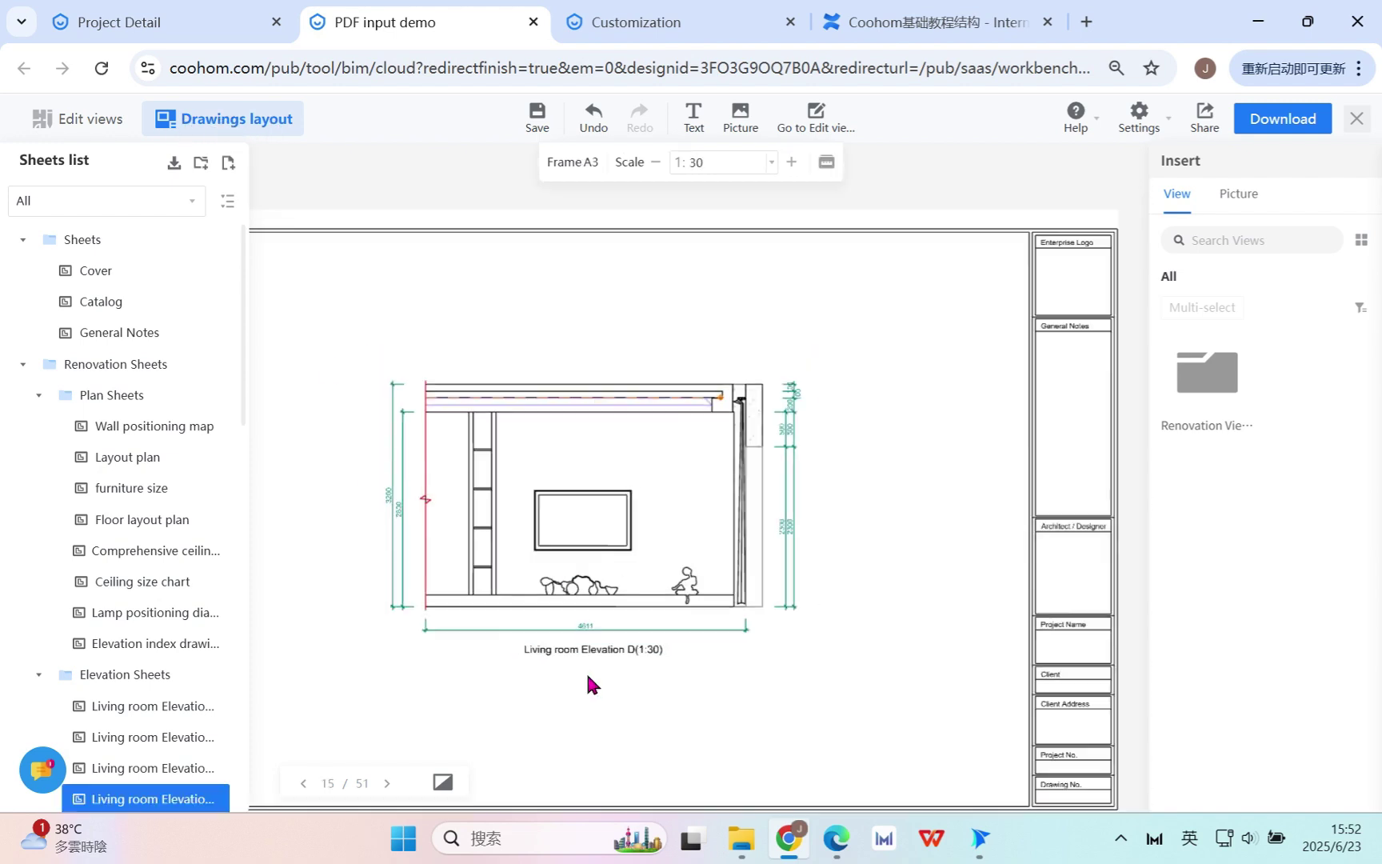
scroll(146, 711, down, 4)
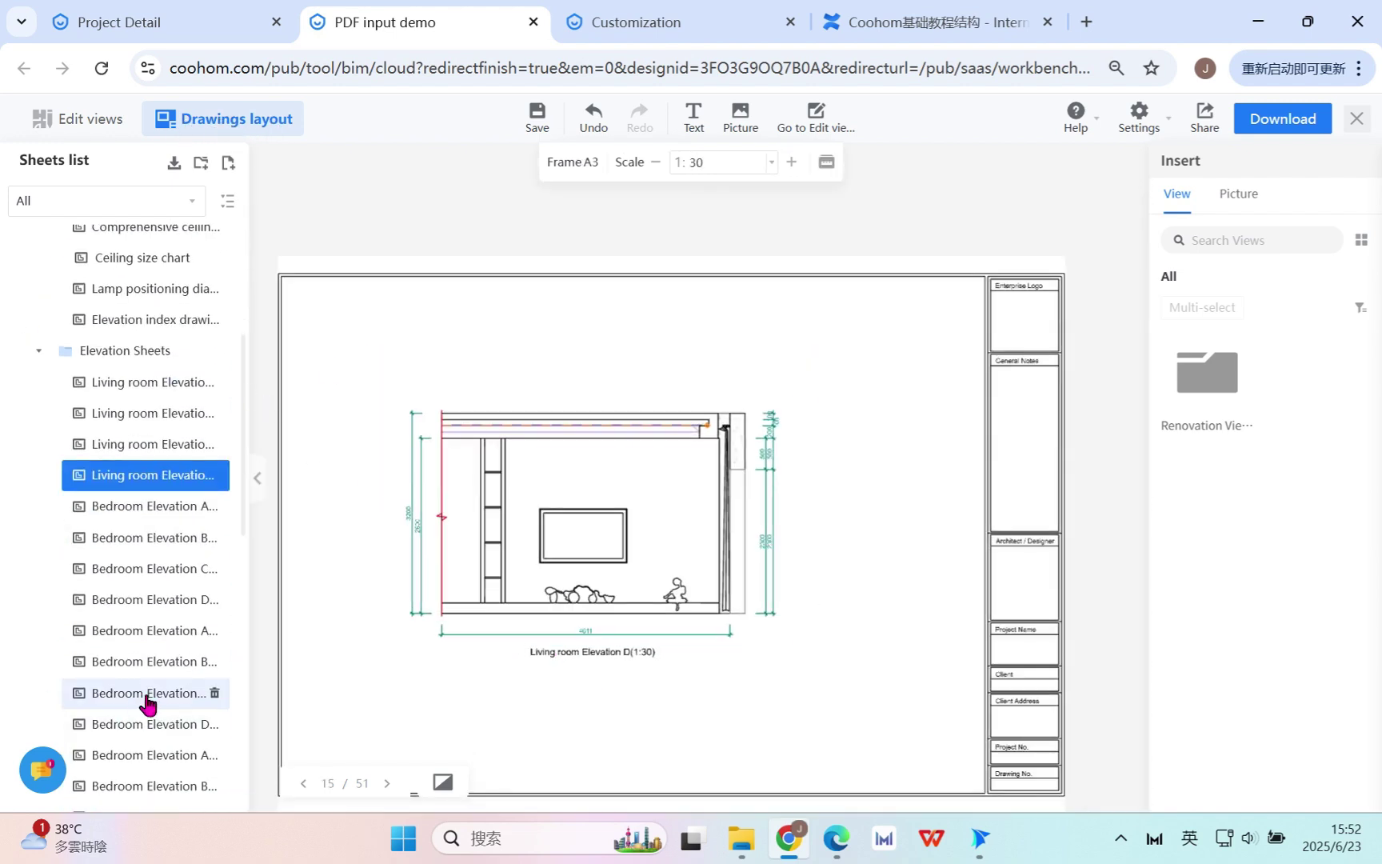
click(582, 497)
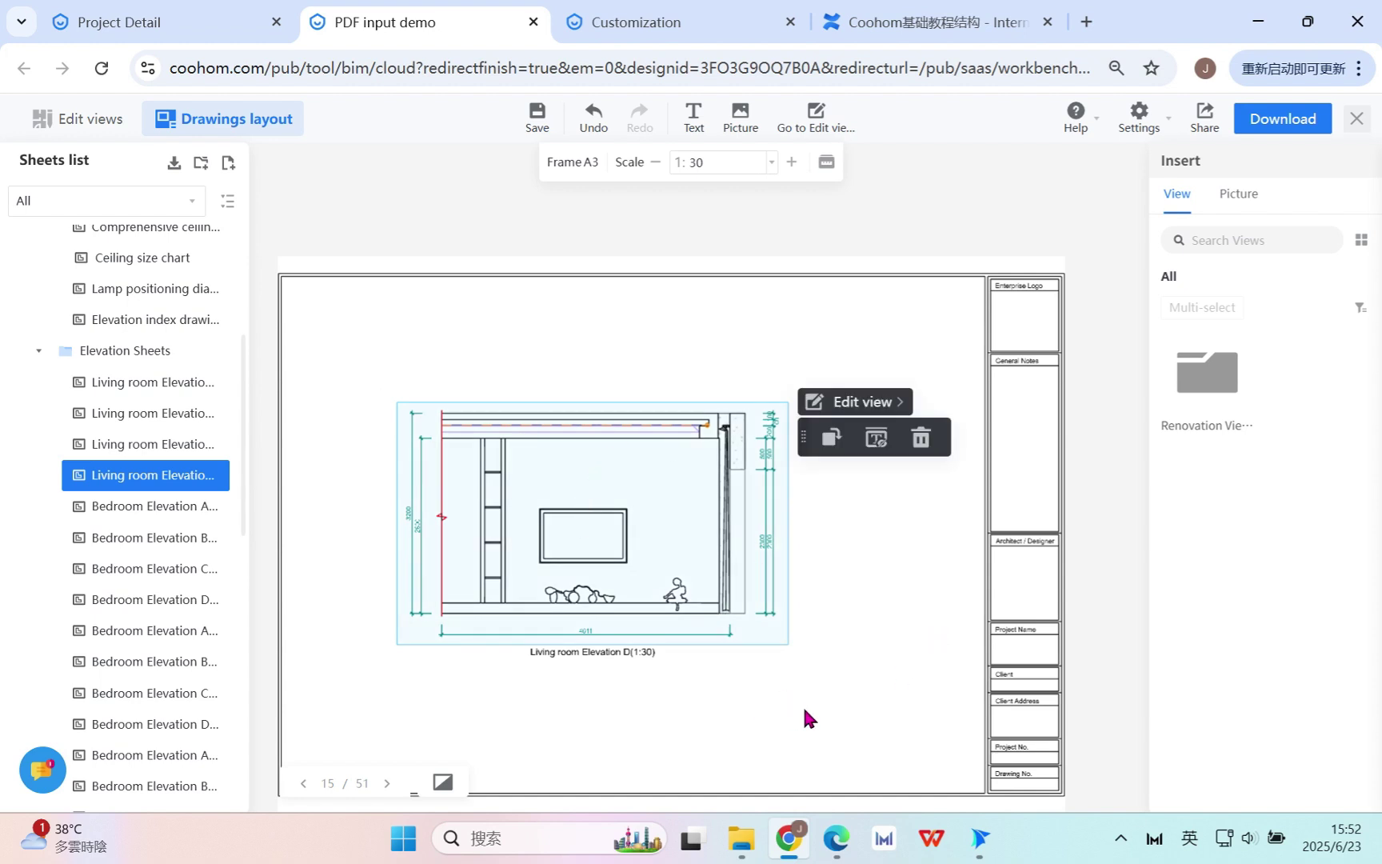
drag(804, 717, 823, 675)
drag(686, 510, 697, 513)
click(791, 163)
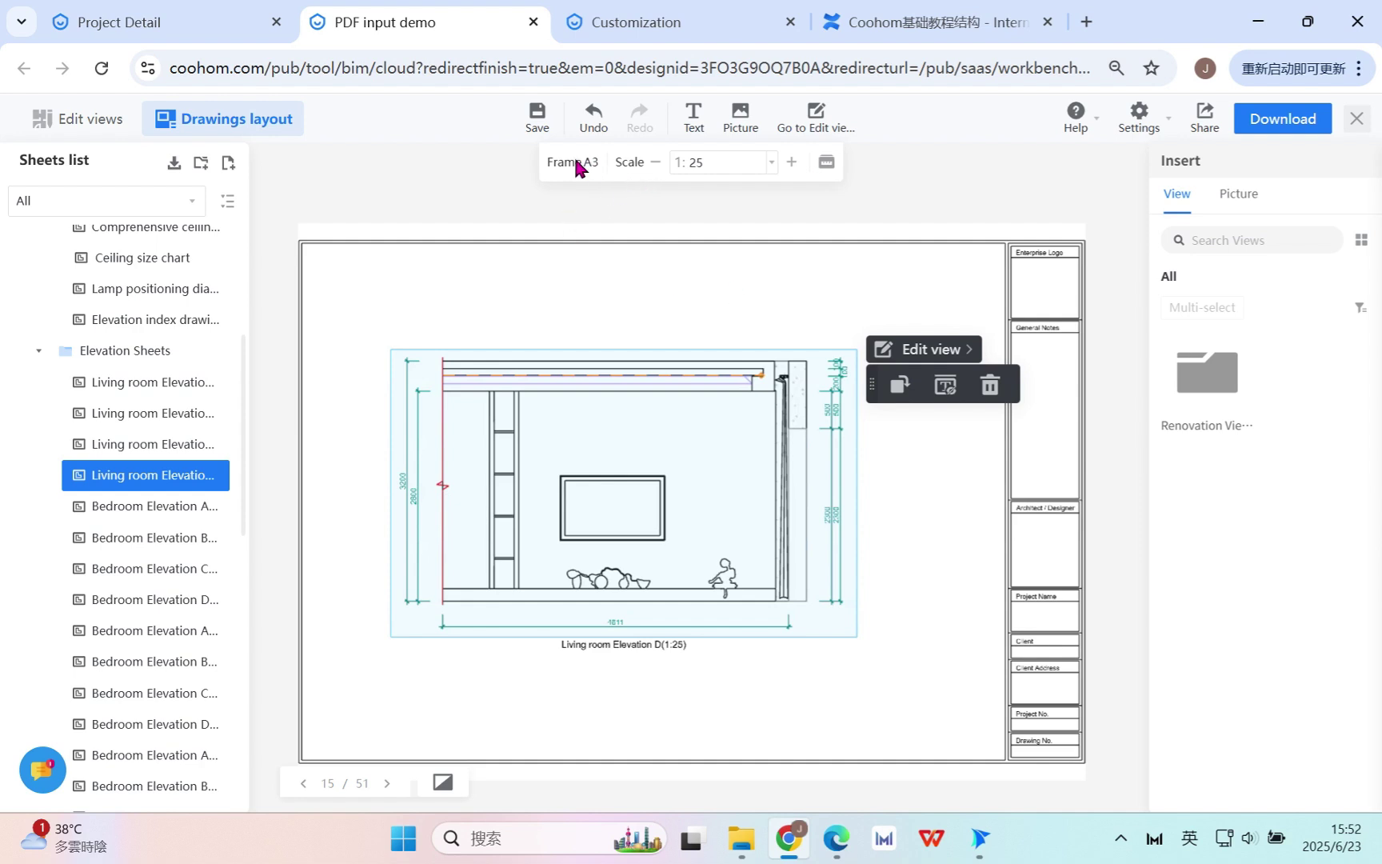
click(826, 162)
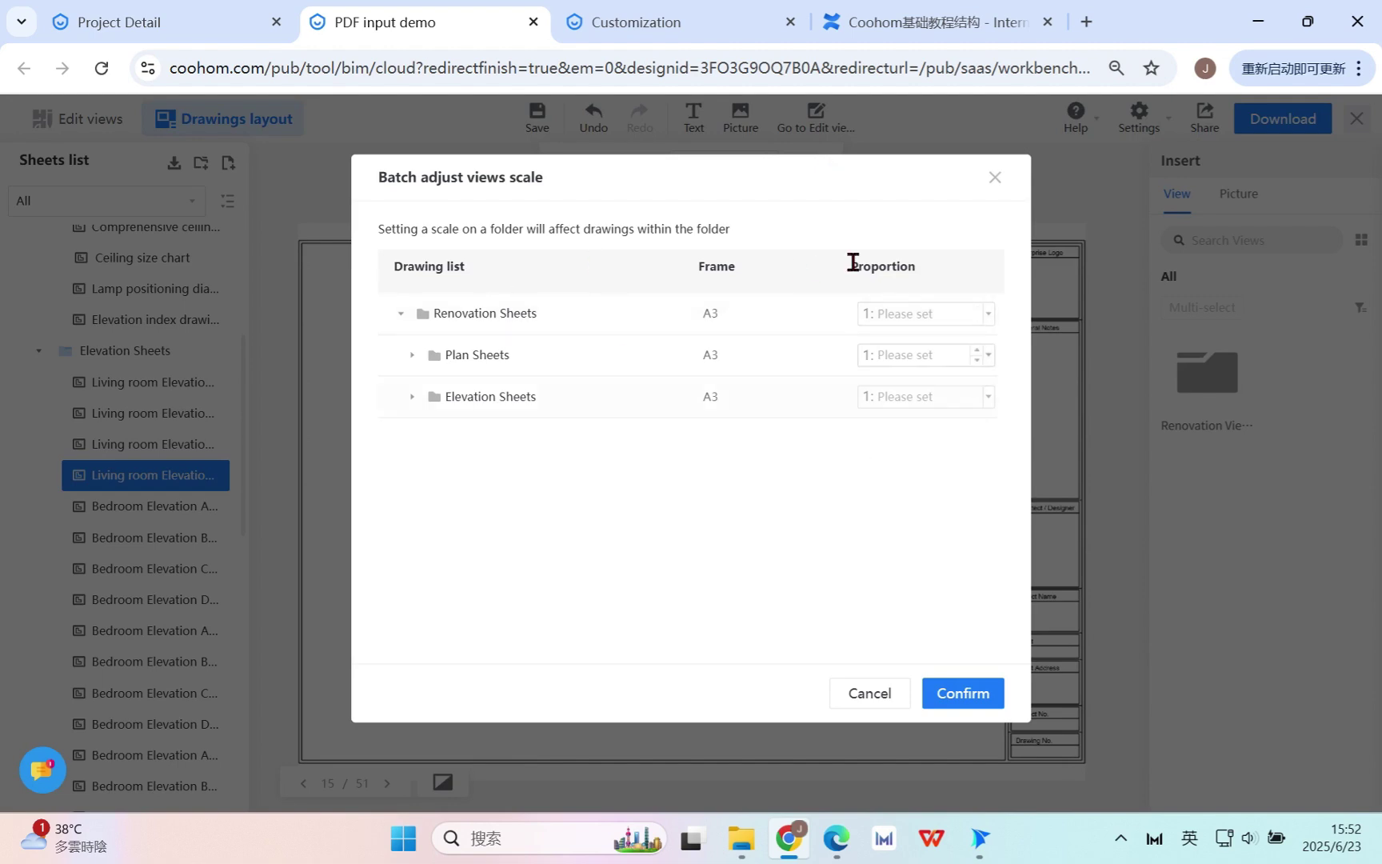
click(995, 179)
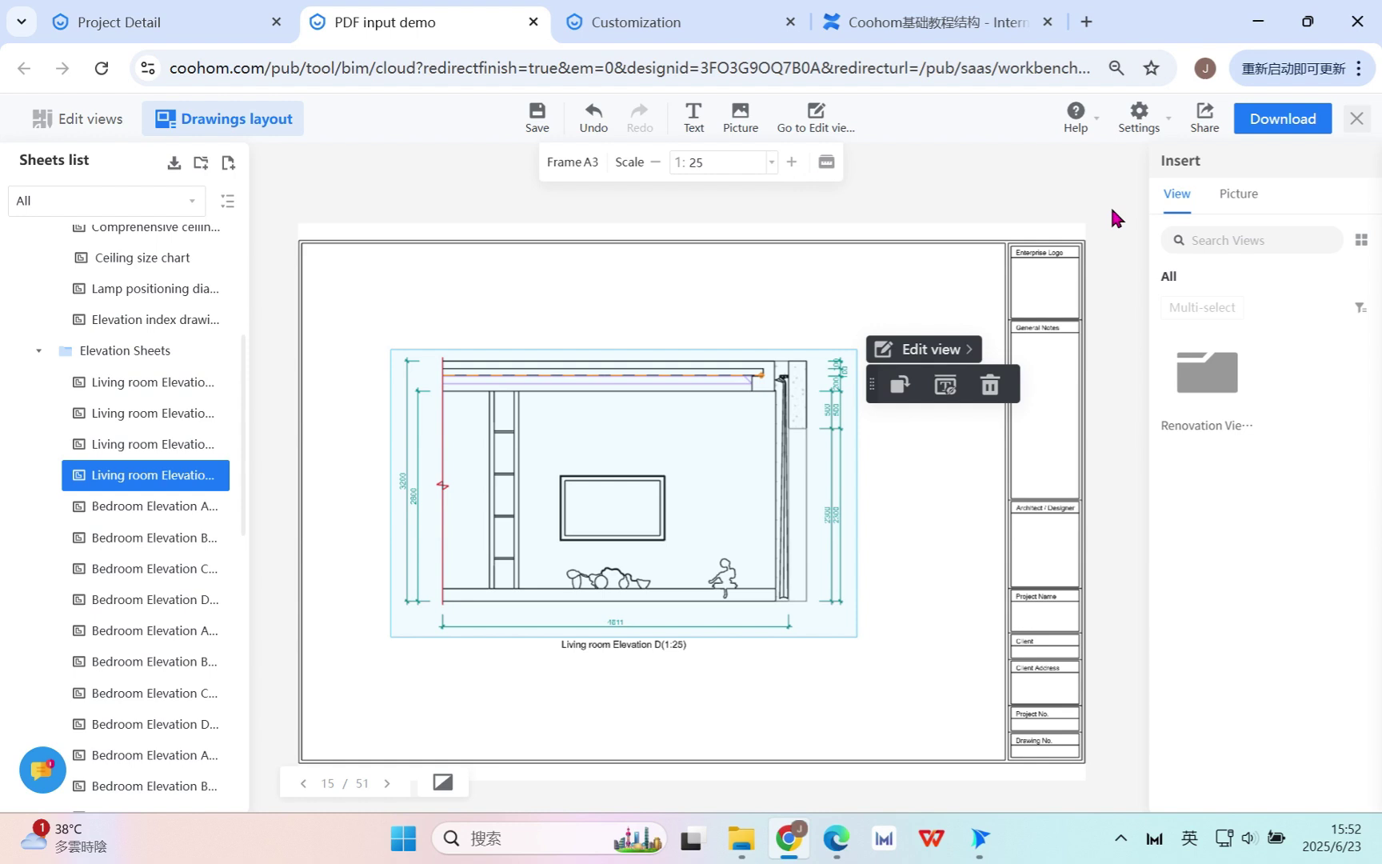
Browse the Insert panel and open Renovation views > Elevation Views
click(1237, 195)
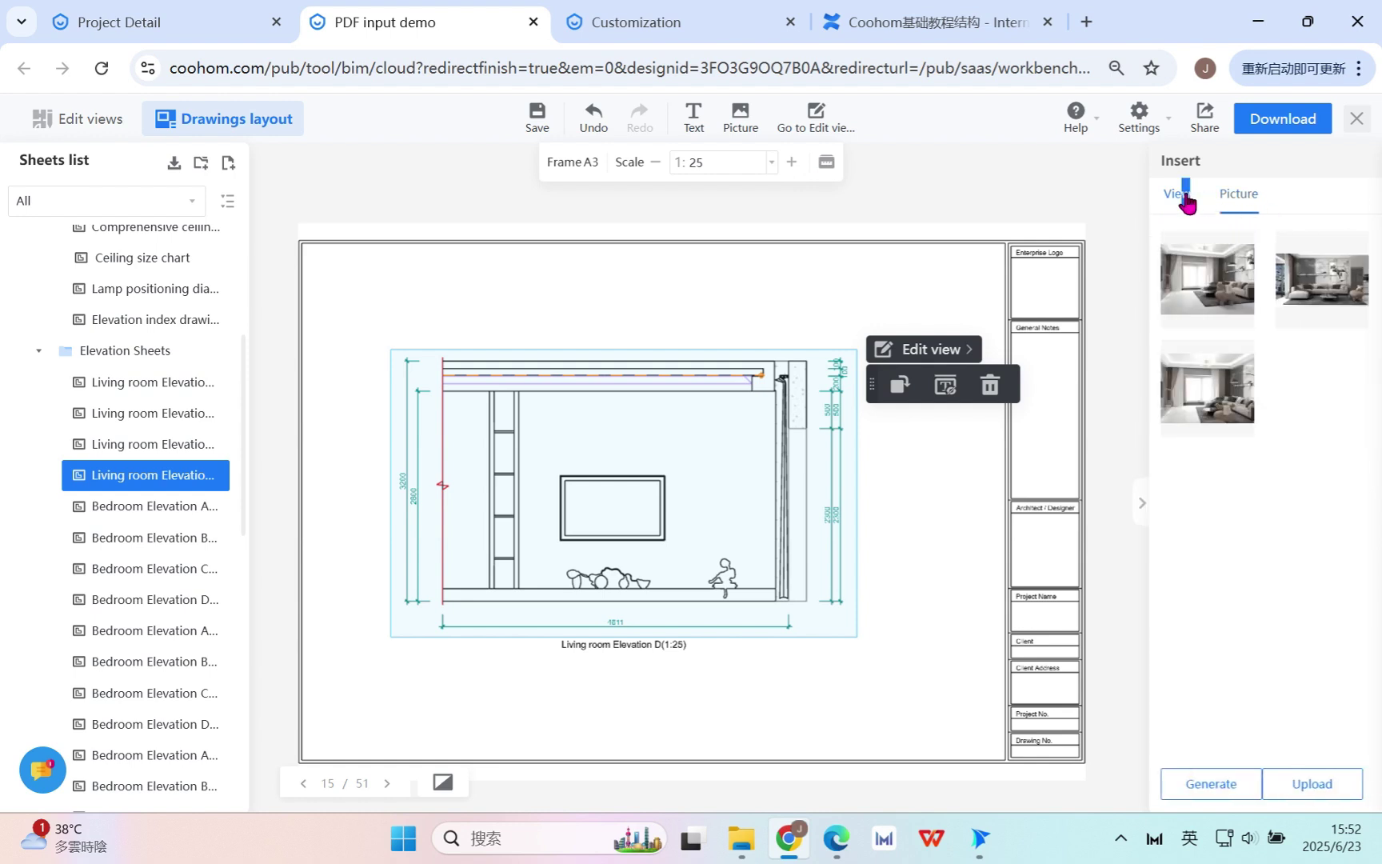
click(1185, 200)
click(1261, 356)
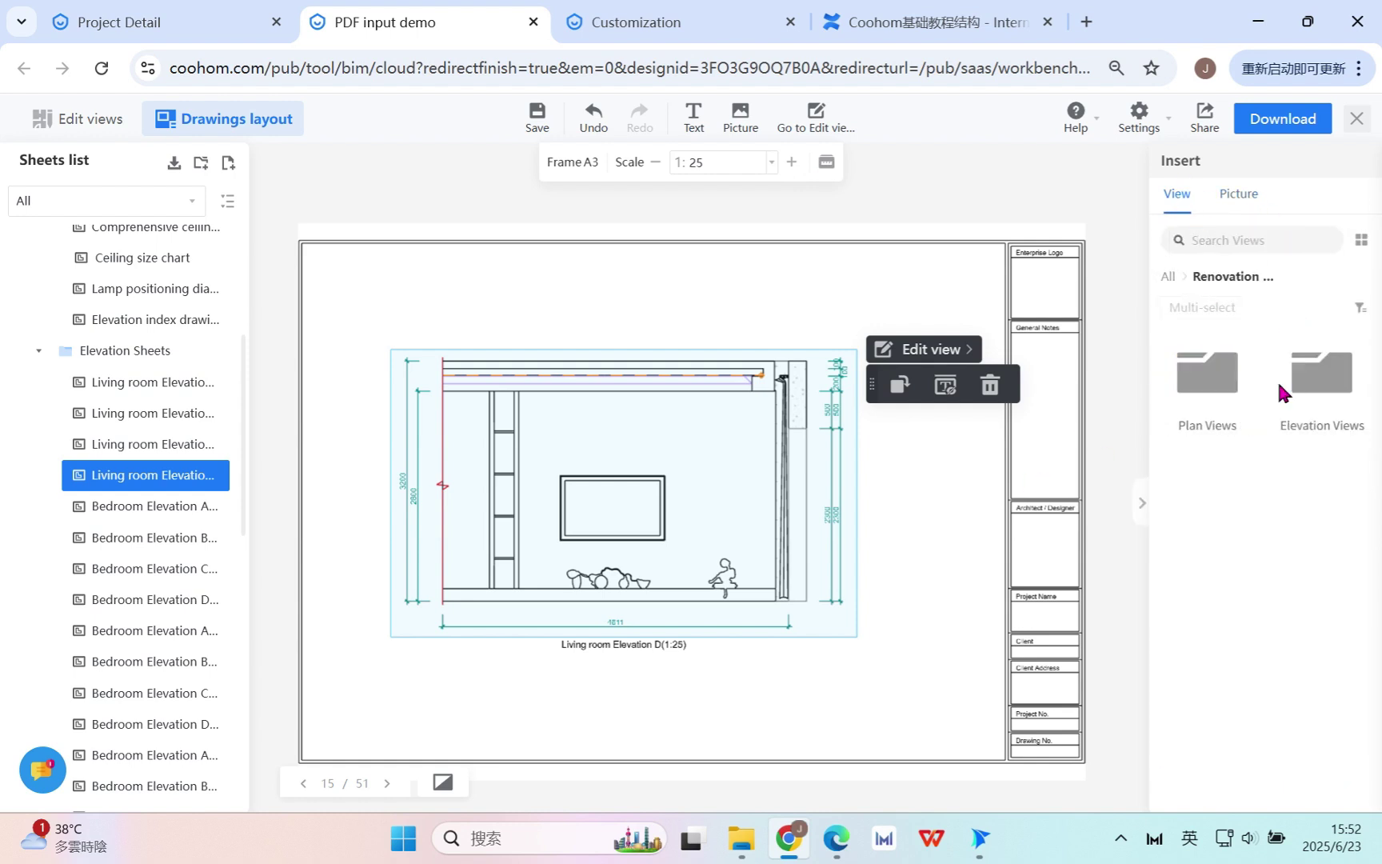
click(1311, 376)
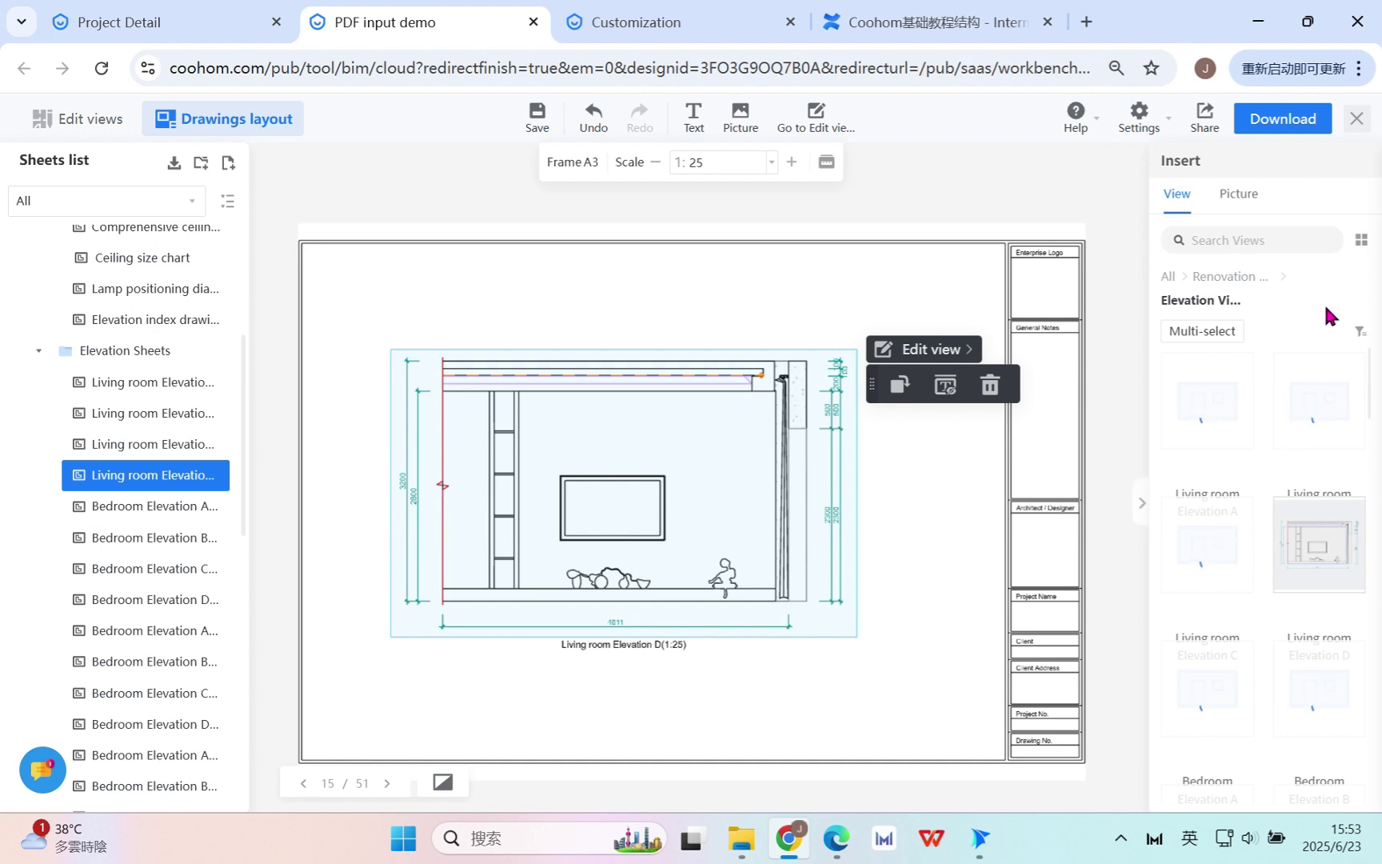
Share Elevation D with the Sheets folder (Cover, Catalog, General Notes) and hide the generating popup
click(1215, 122)
scroll(623, 460, down, 3)
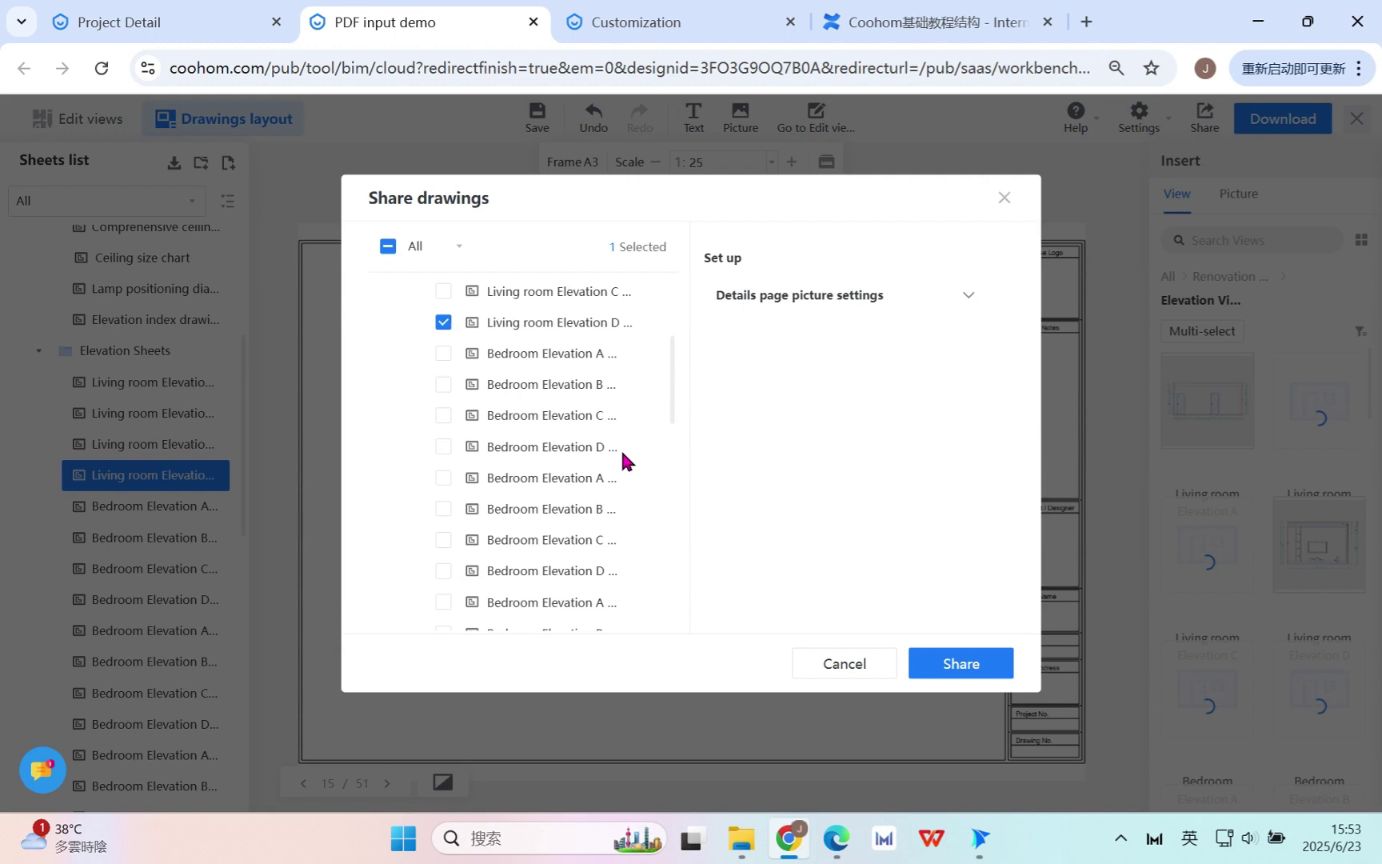
scroll(420, 376, up, 5)
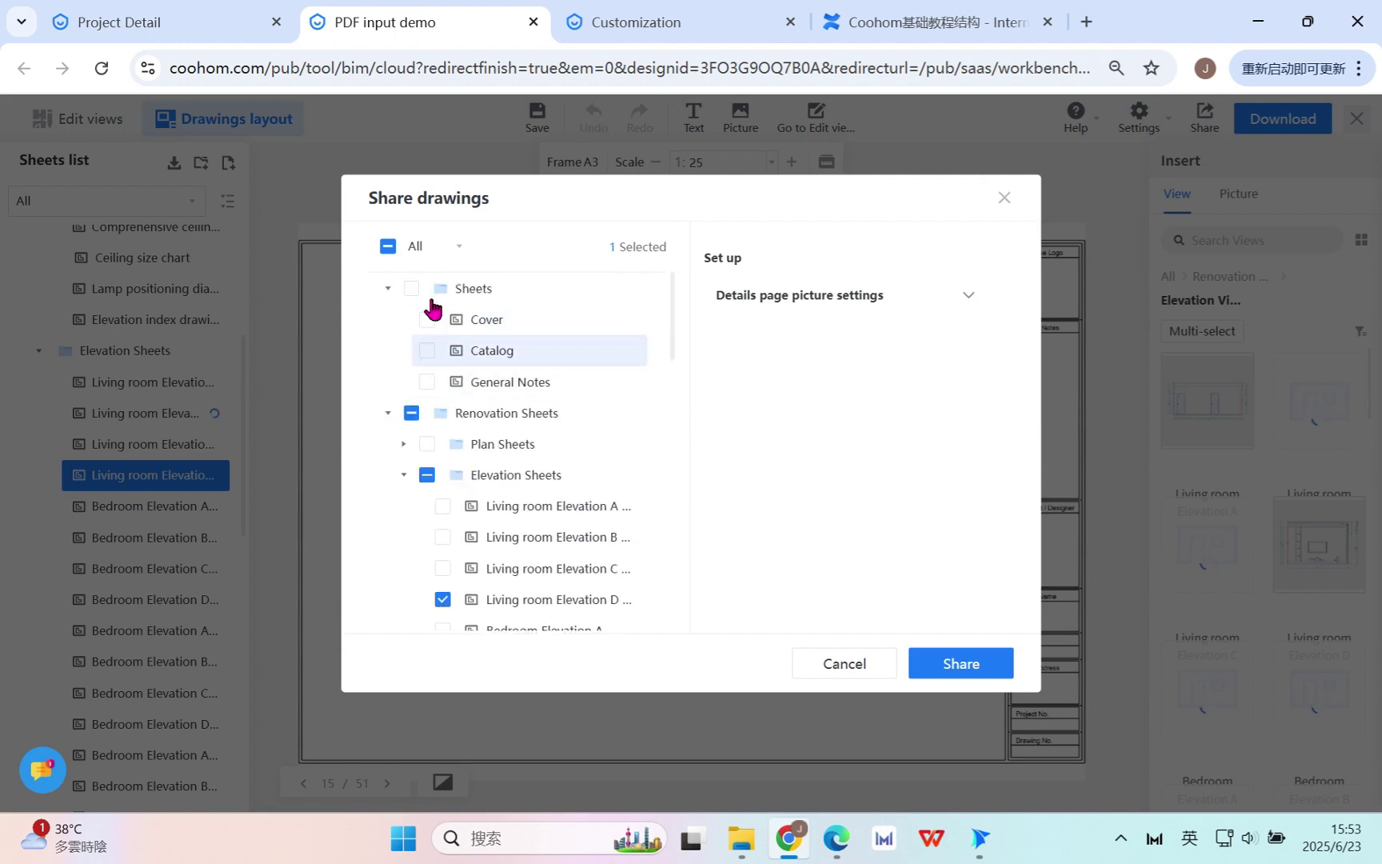
click(412, 289)
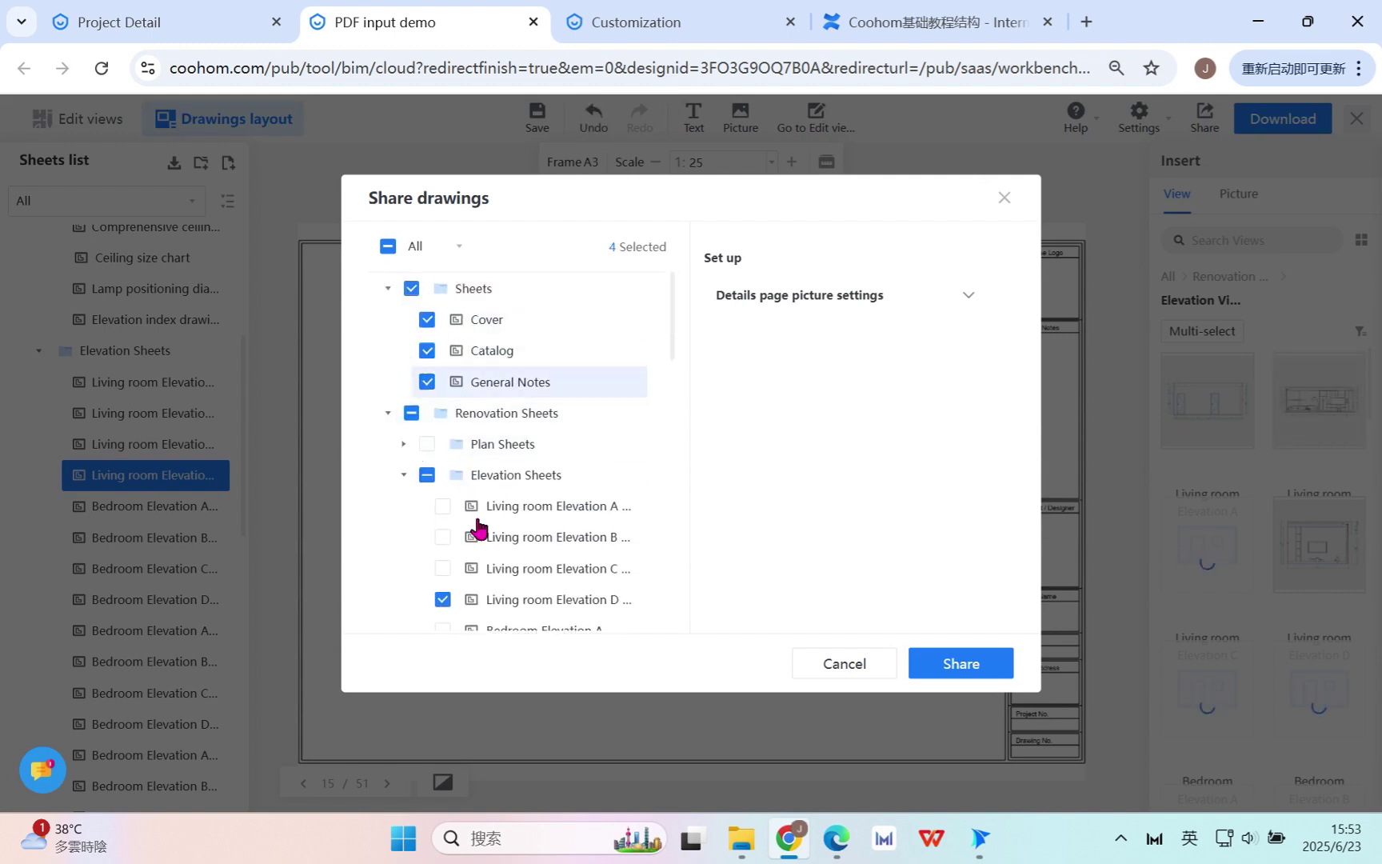
click(962, 664)
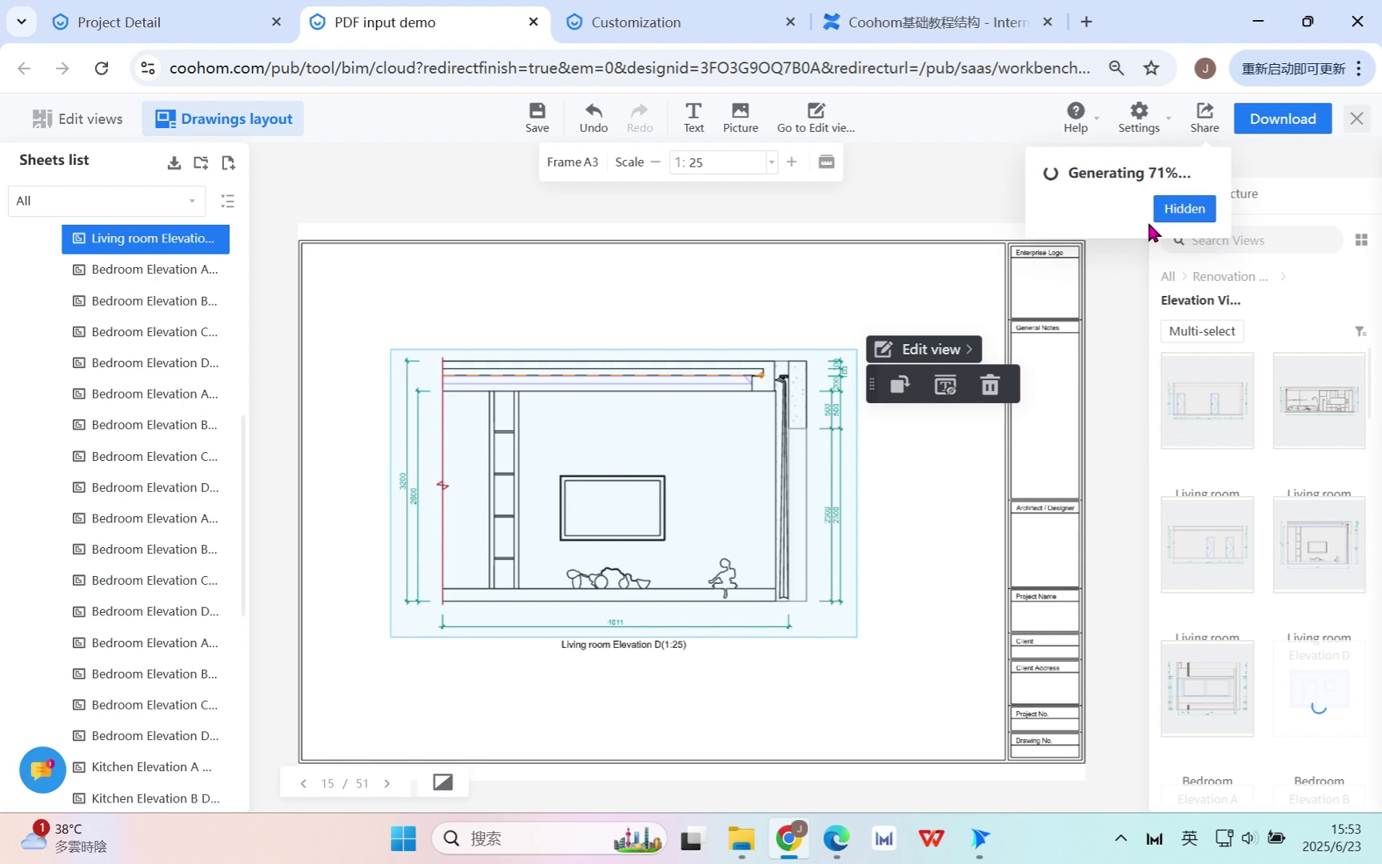
click(1317, 120)
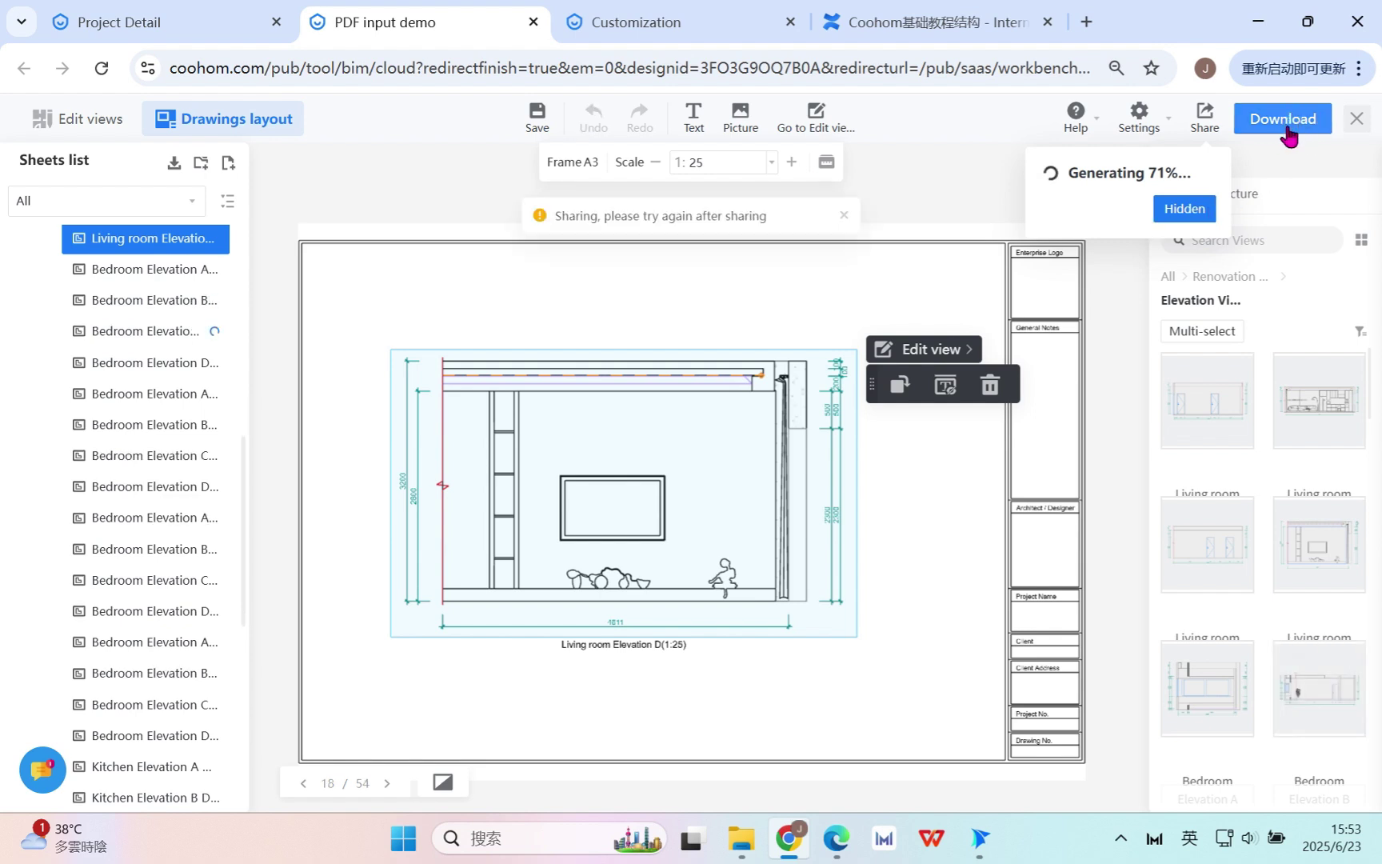
click(1186, 213)
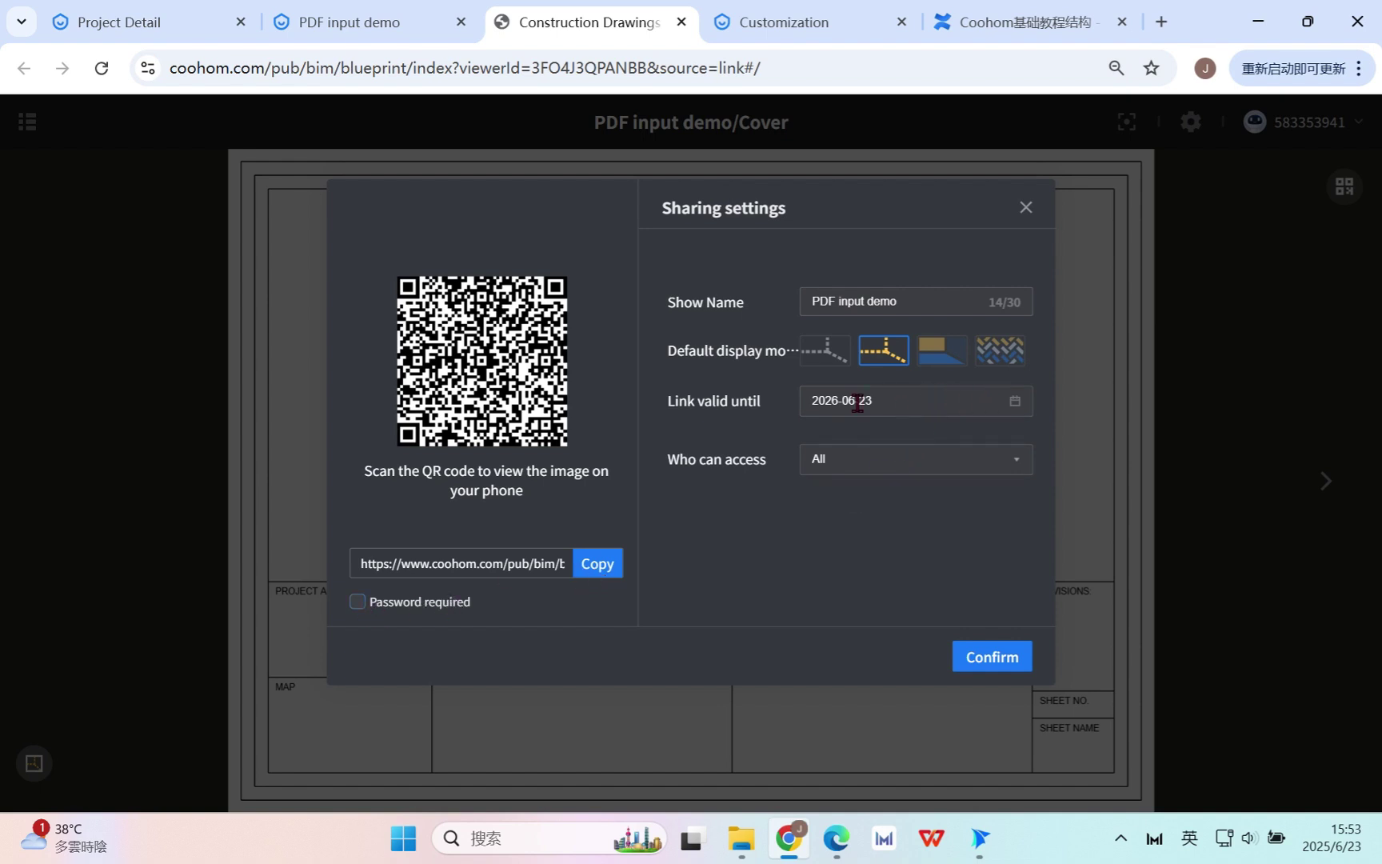
Check that Who can access is set to All, then close Sharing settings
click(928, 471)
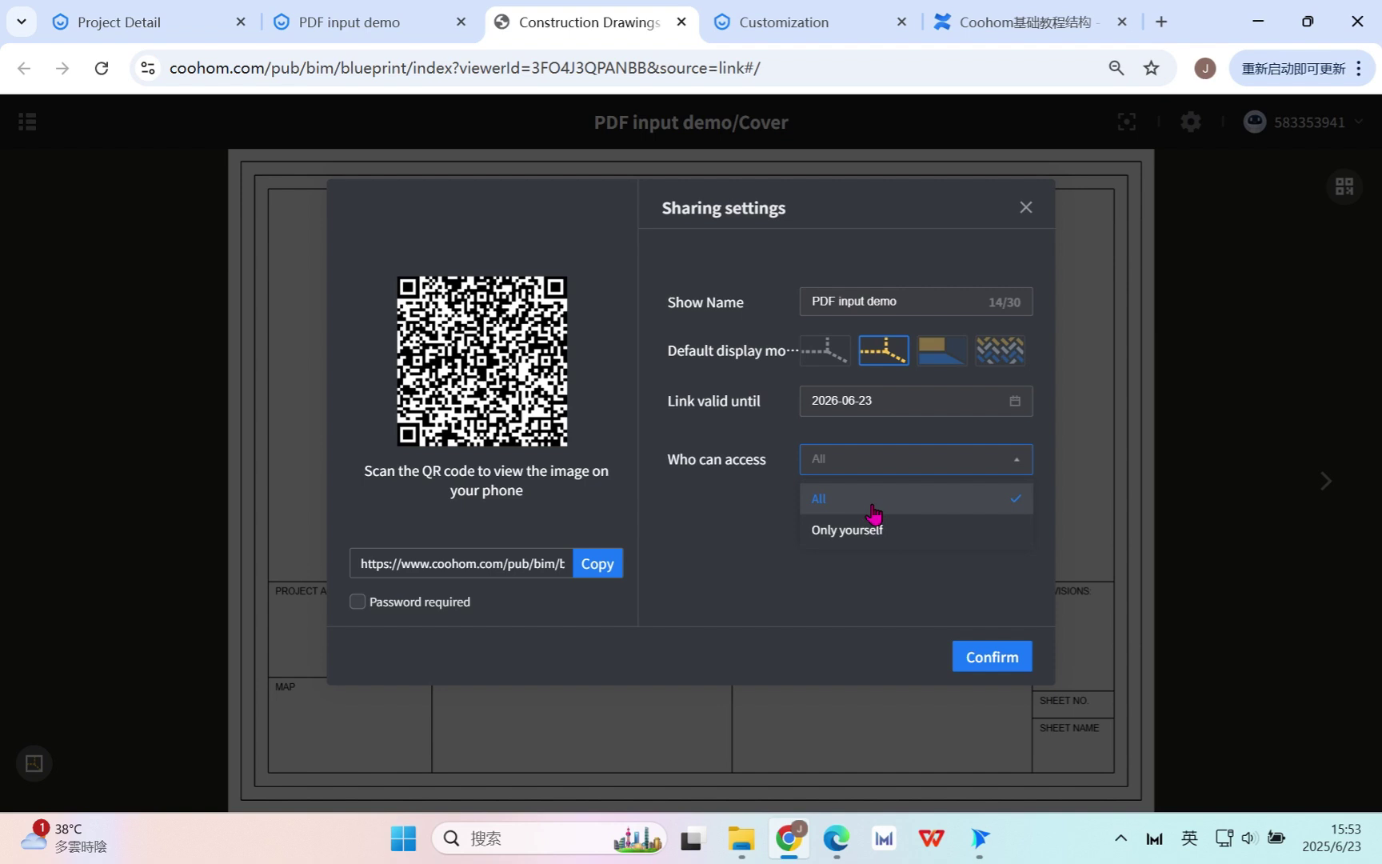
click(1025, 208)
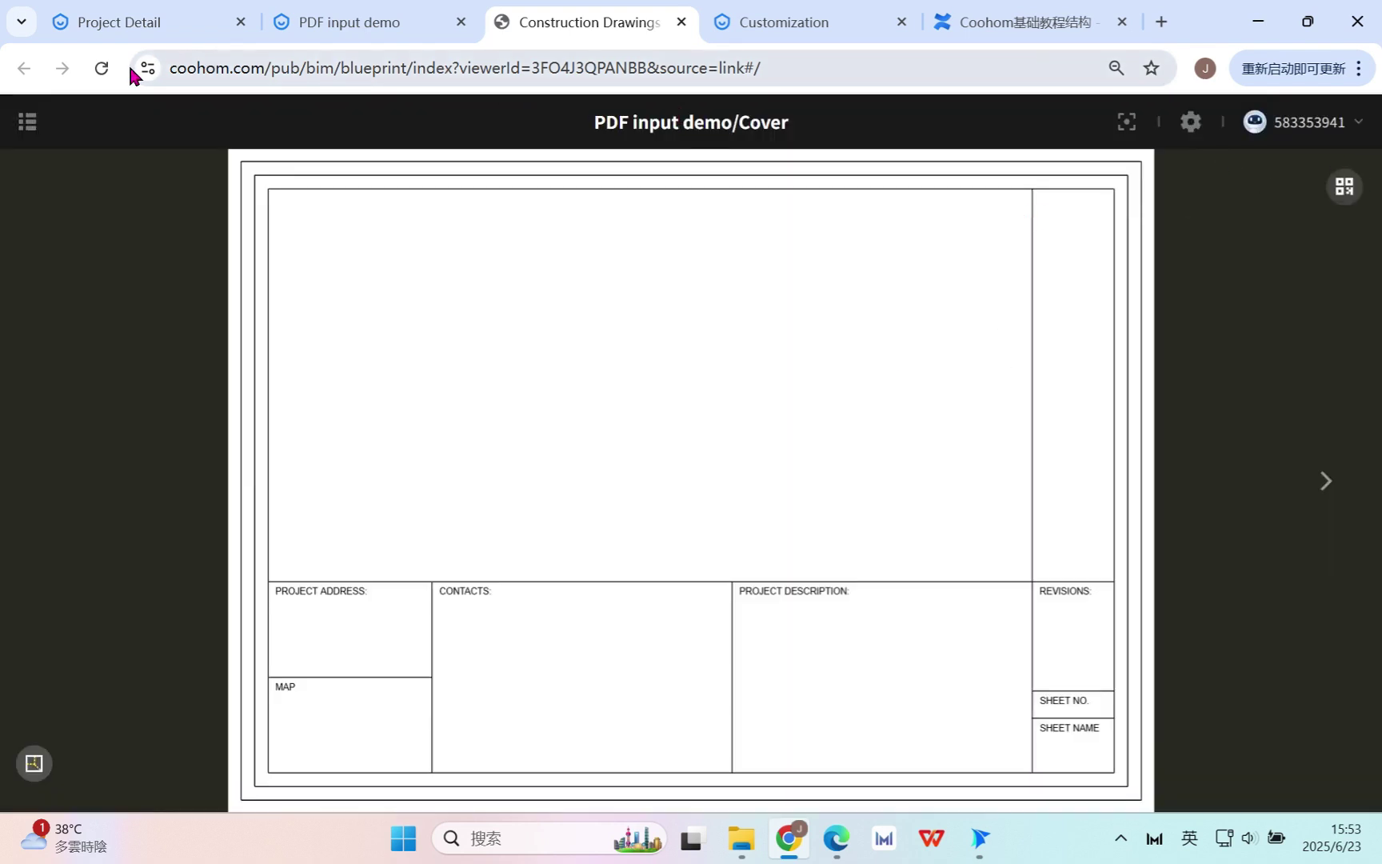
Dismiss the share tab and popup, then download Living room Elevation D as CAD with Layout space on
click(681, 23)
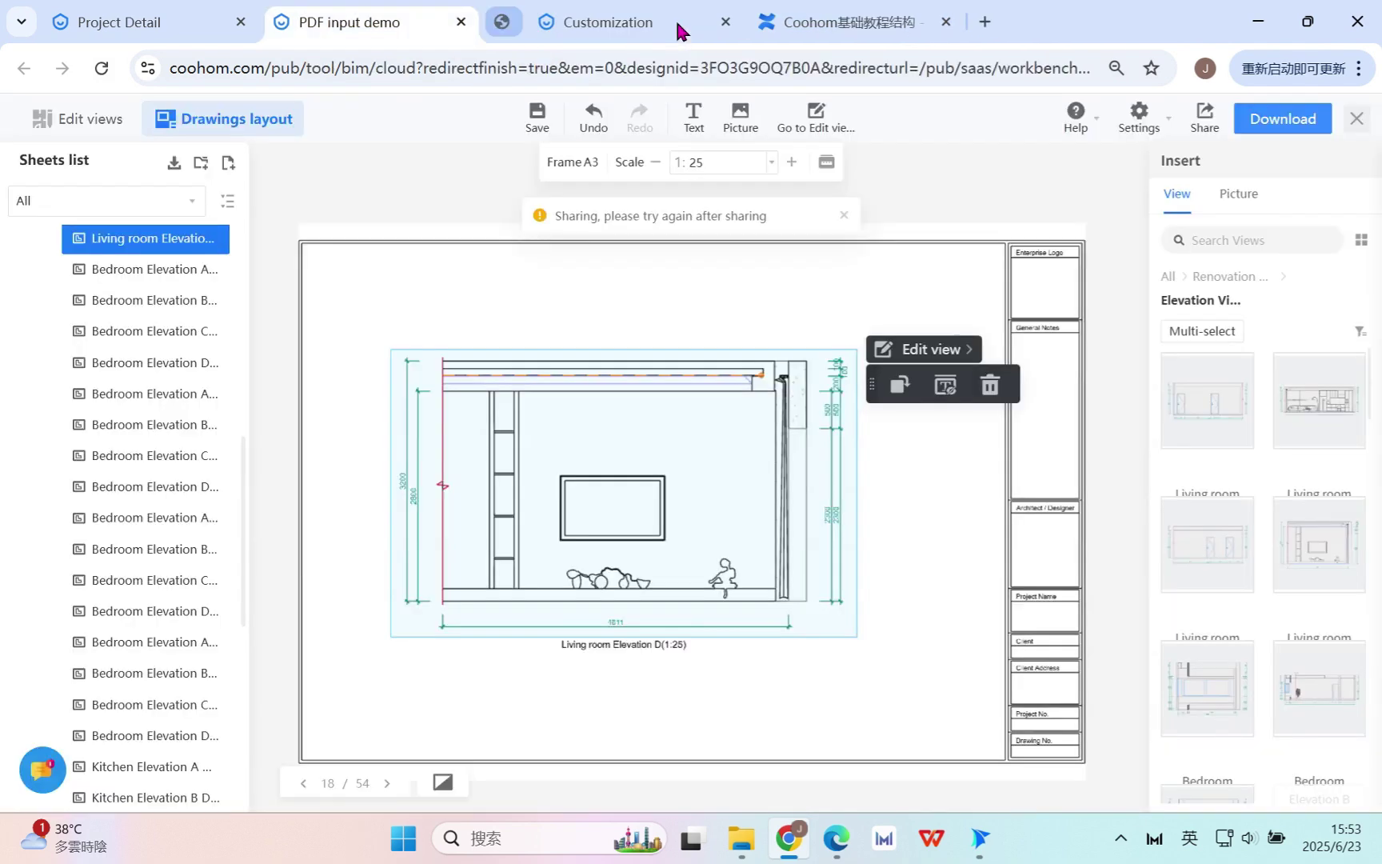
click(1296, 121)
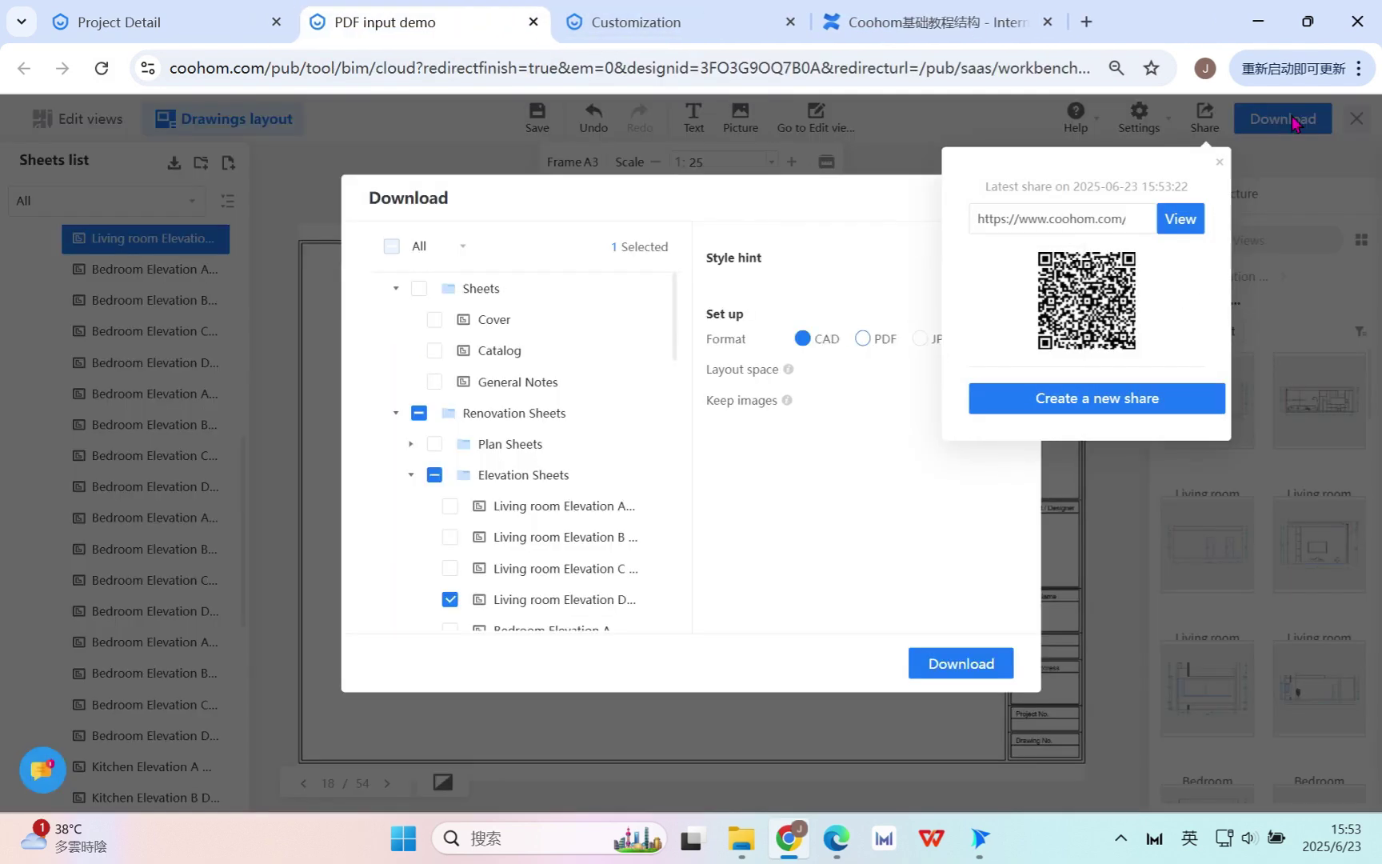
scroll(679, 395, down, 2)
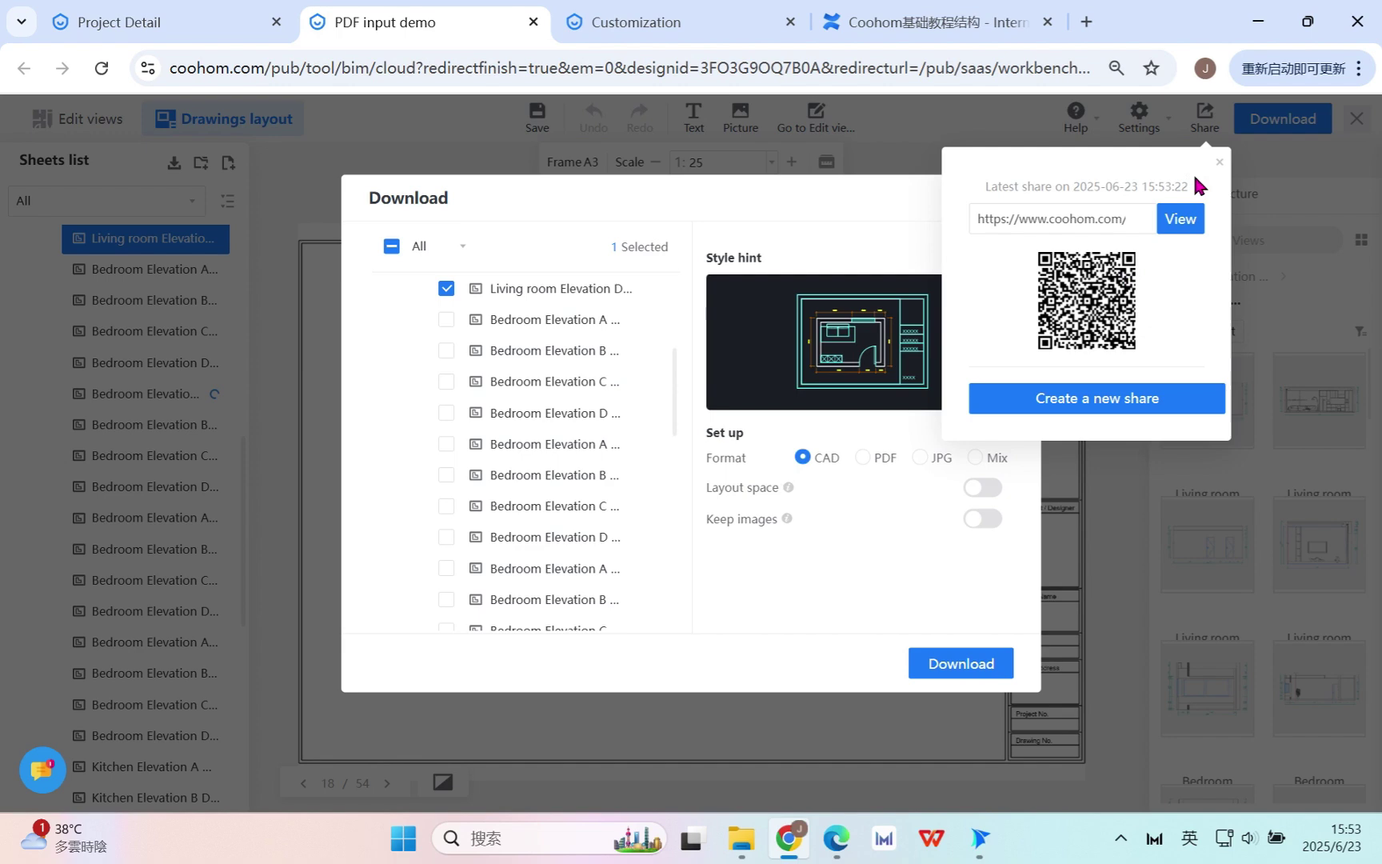
click(1220, 168)
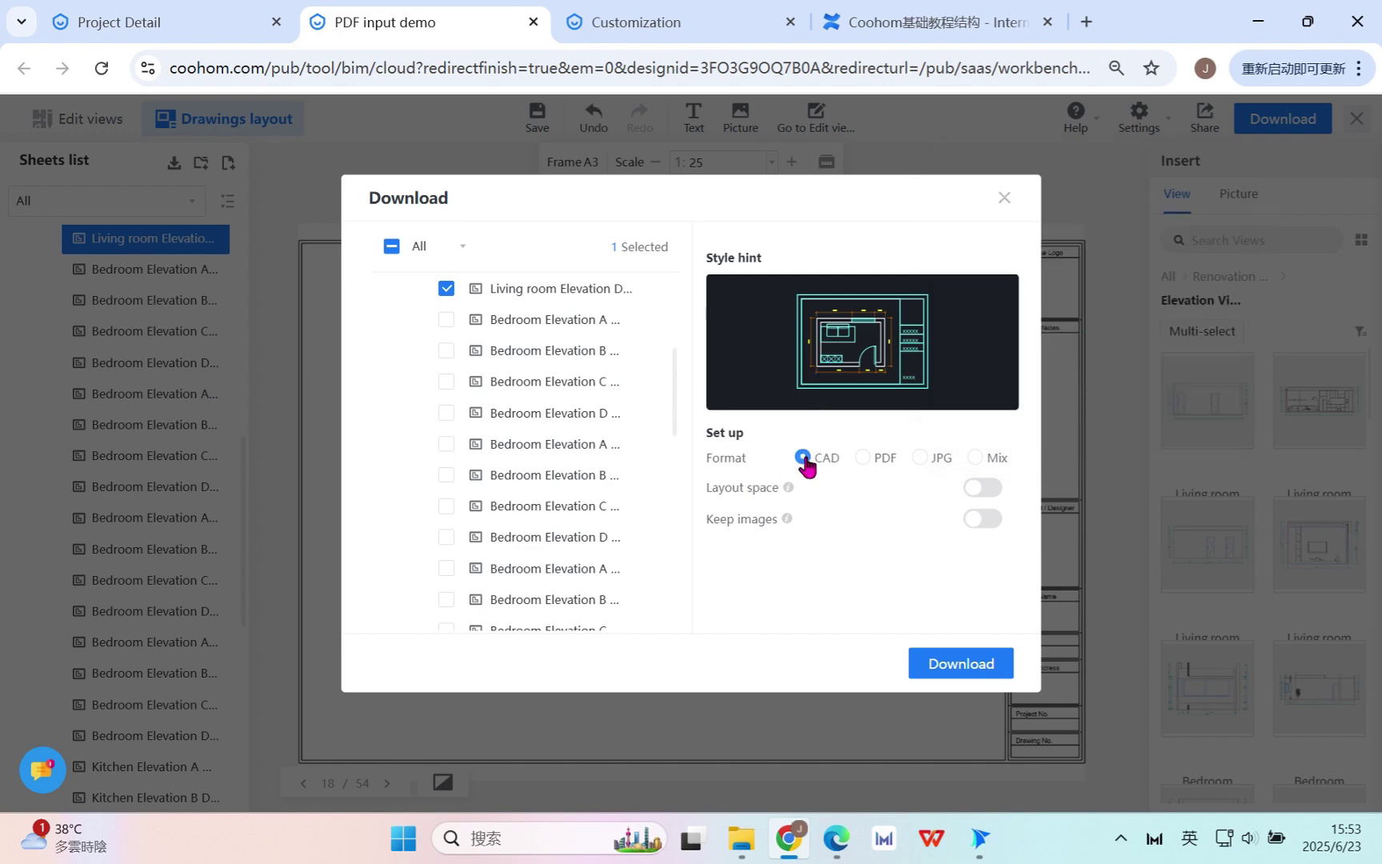
click(979, 489)
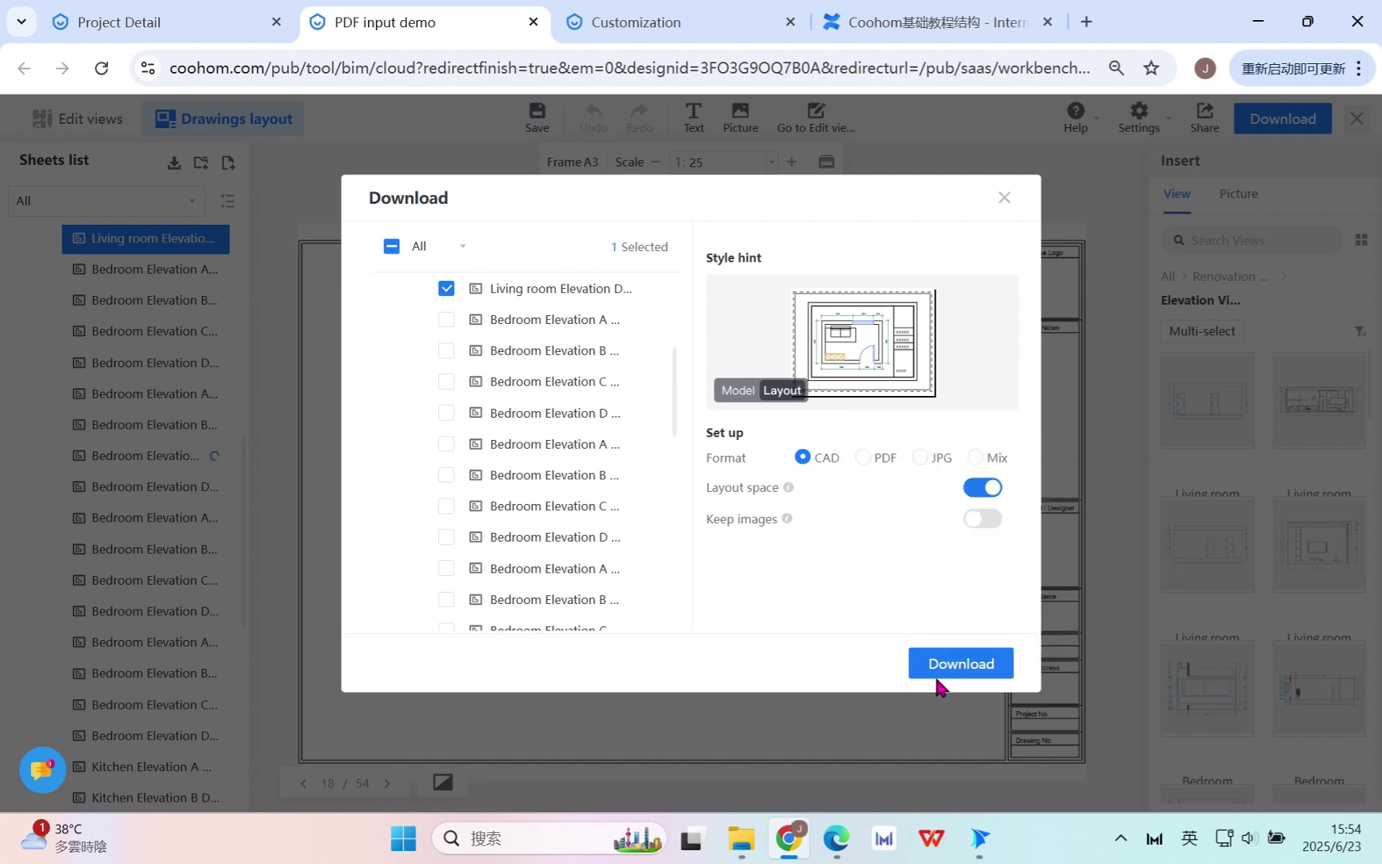
click(1004, 198)
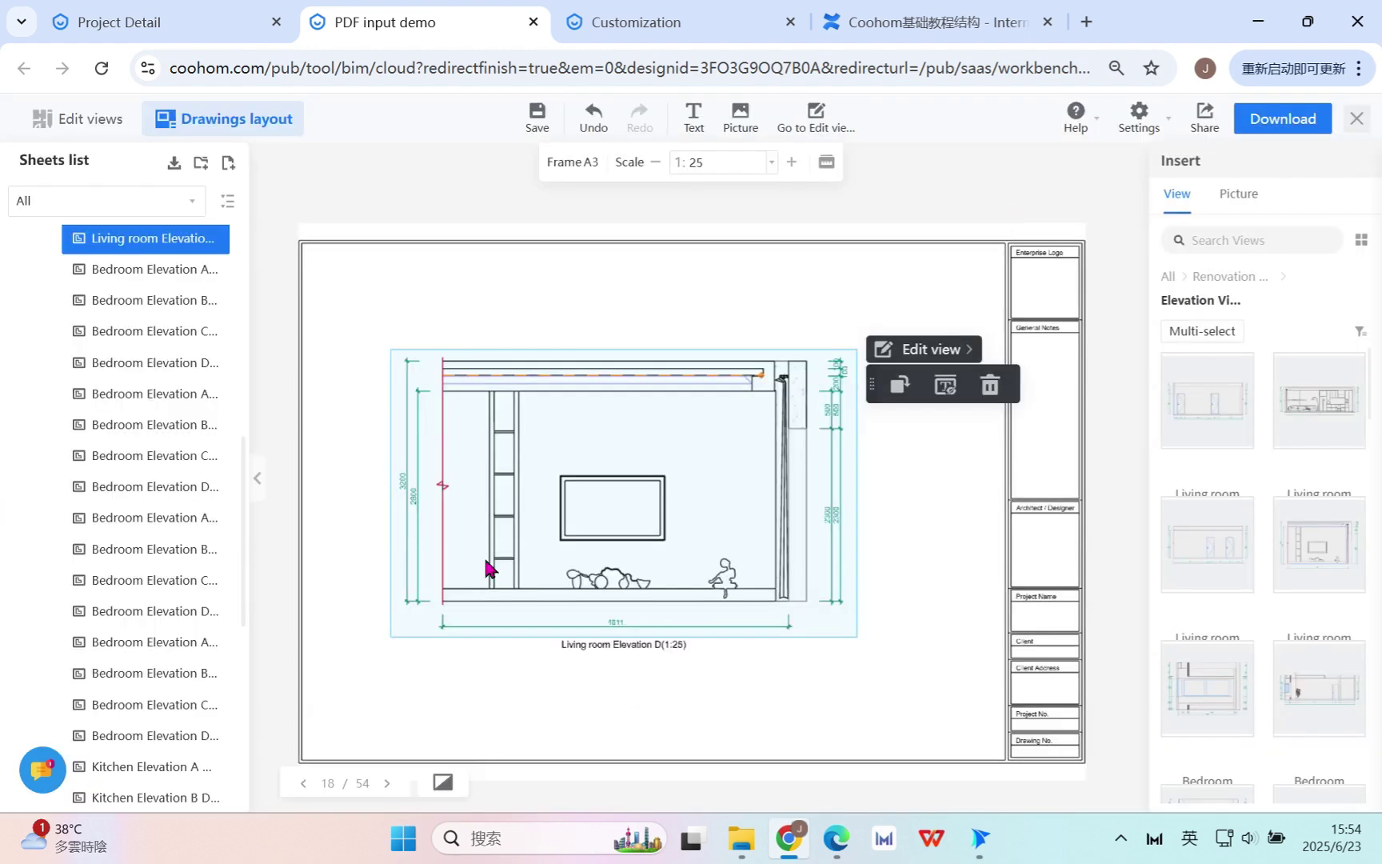